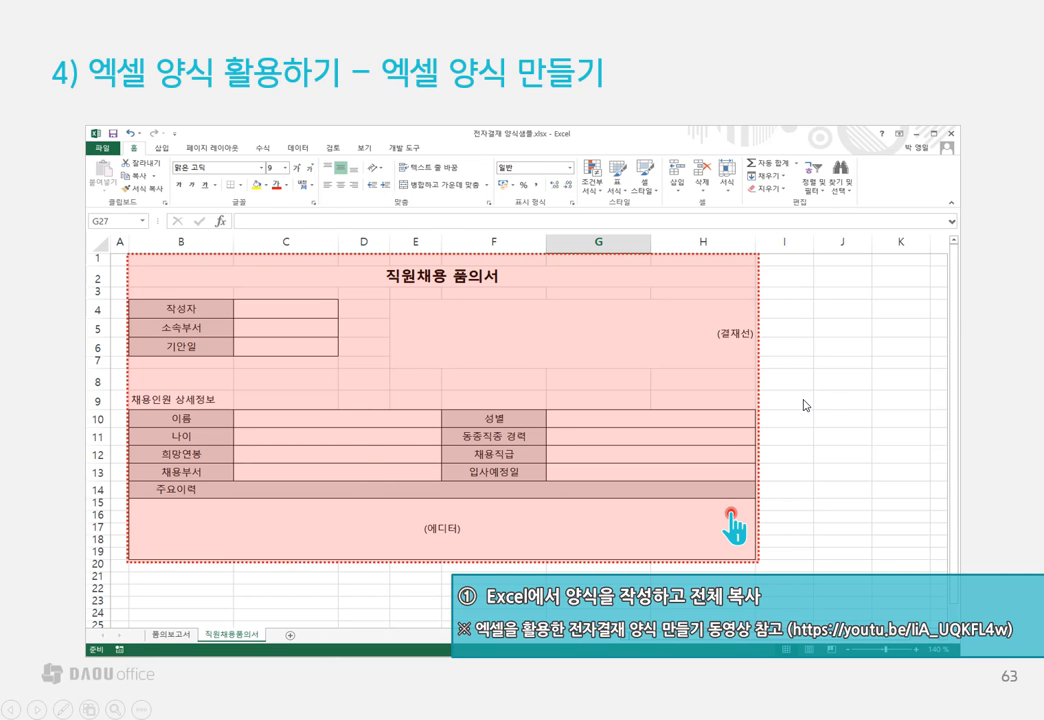
{"action": "key", "text": "Right"}
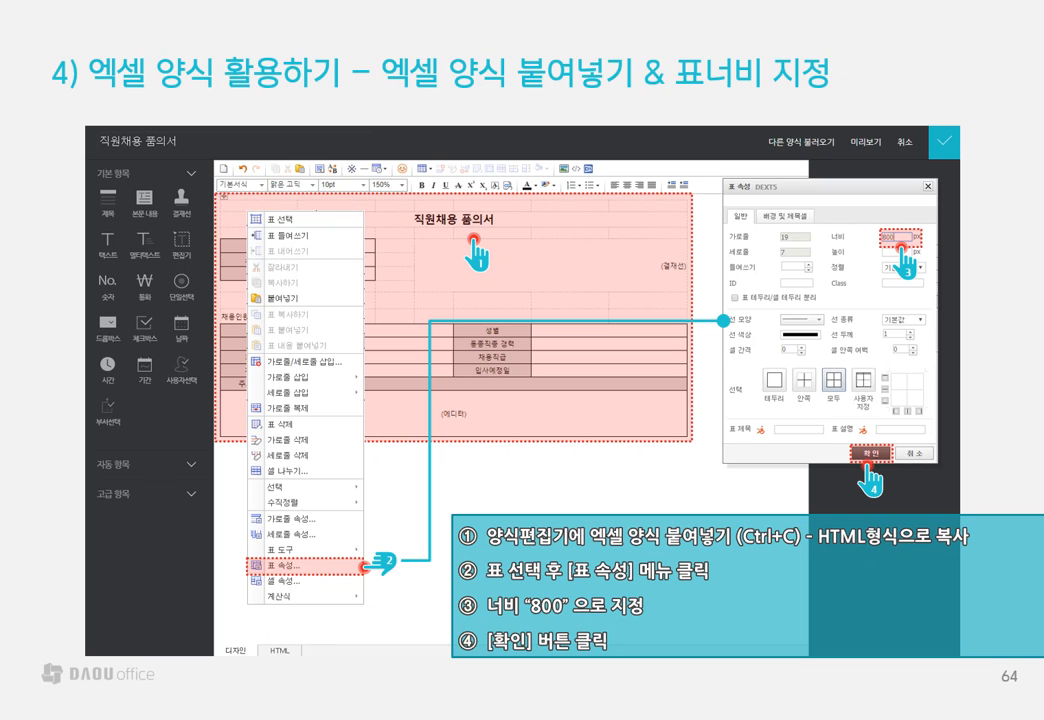
{"action": "left_click", "coordinate": [662, 404]}
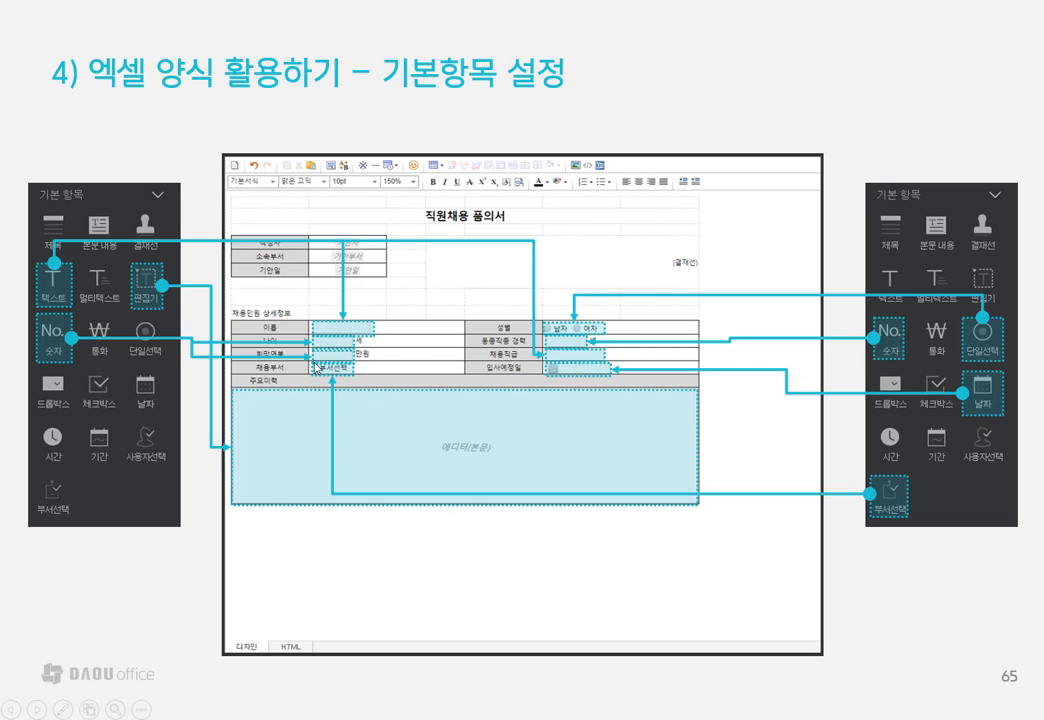
{"action": "left_click", "coordinate": [371, 380]}
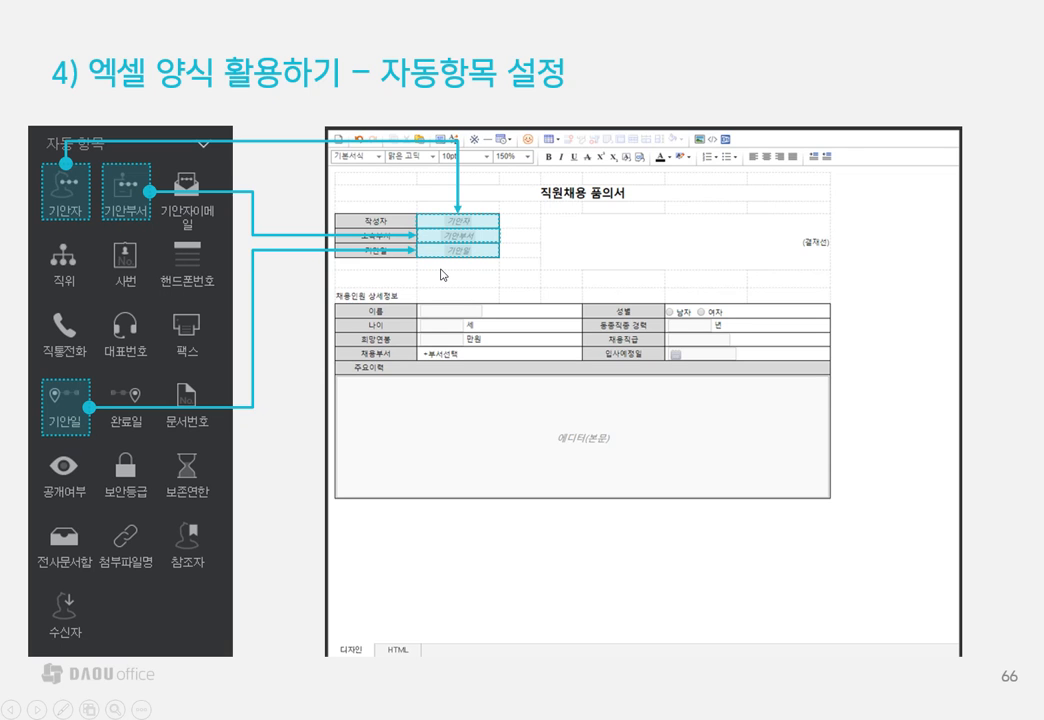
{"action": "left_click", "coordinate": [277, 383]}
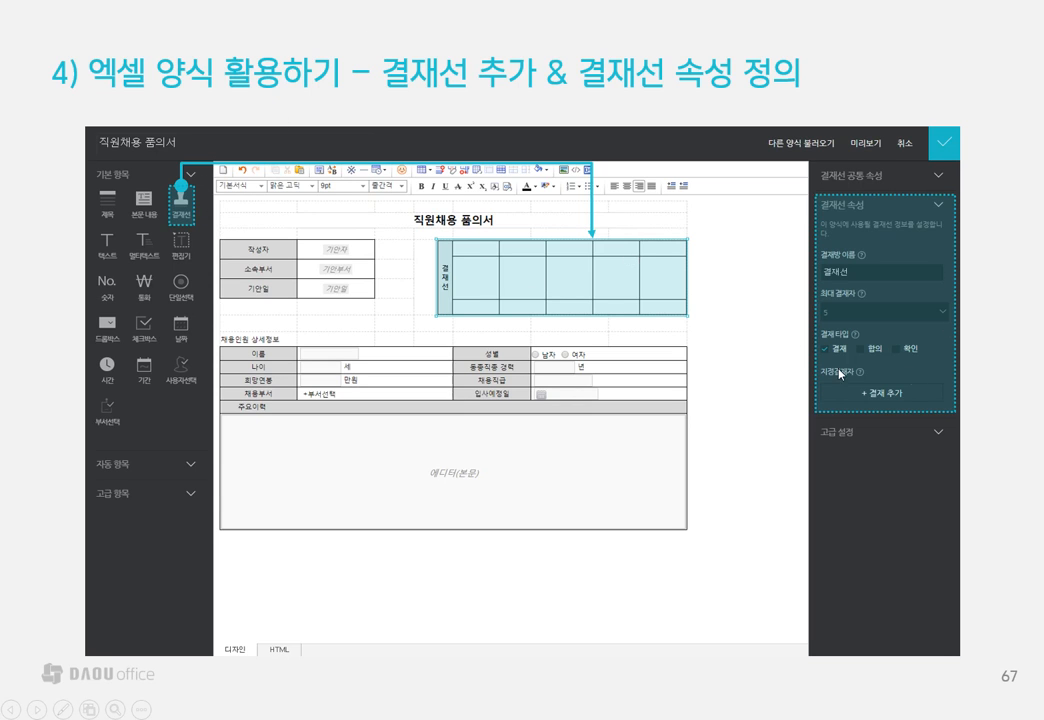
{"action": "left_click", "coordinate": [710, 339]}
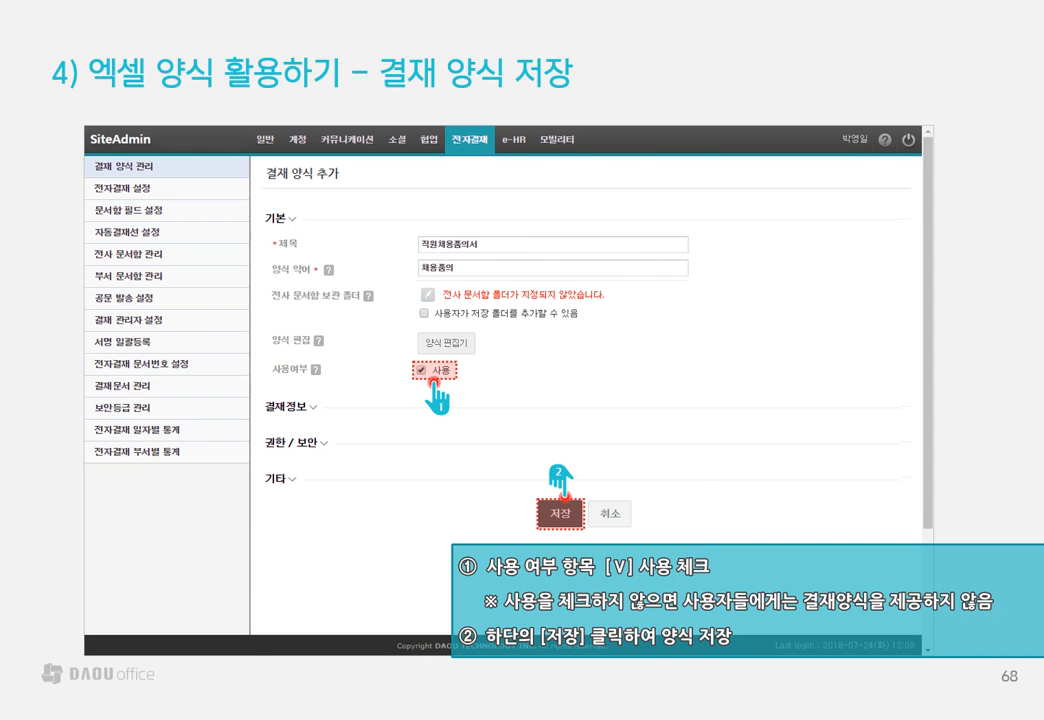
Open 전자결재 양식샘플(직원채용품의서).xlsx from the 문서 folder and review the form's title and 결재선 cells.
{"action": "key", "text": "alt+Tab"}
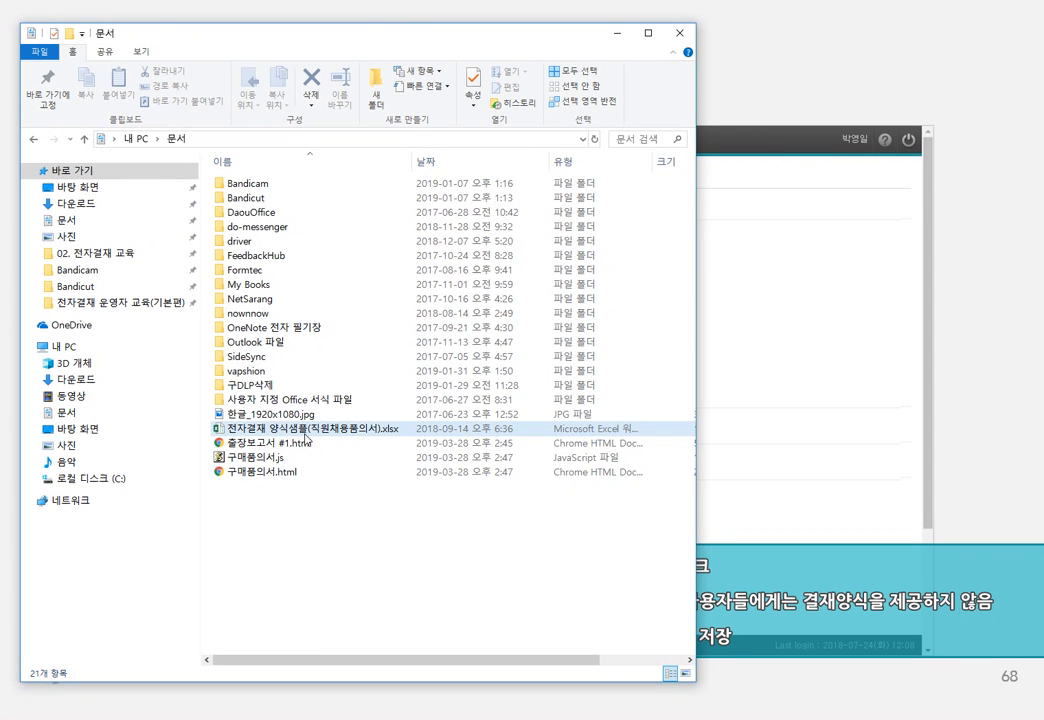
{"action": "double_click", "coordinate": [300, 432]}
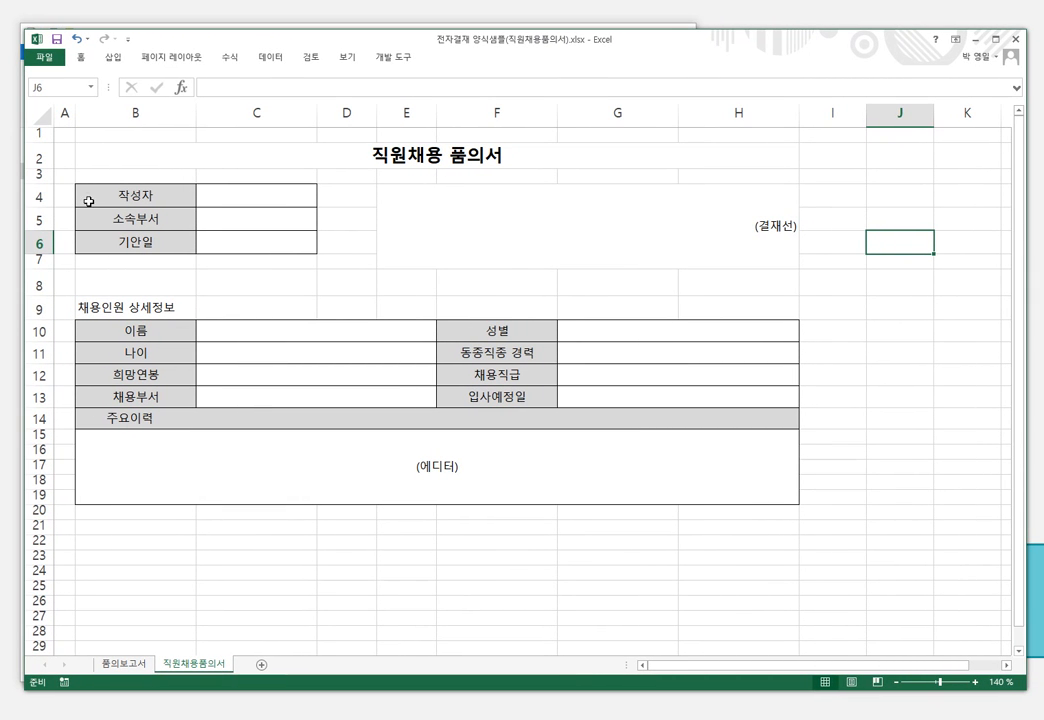
{"action": "left_click", "coordinate": [320, 150]}
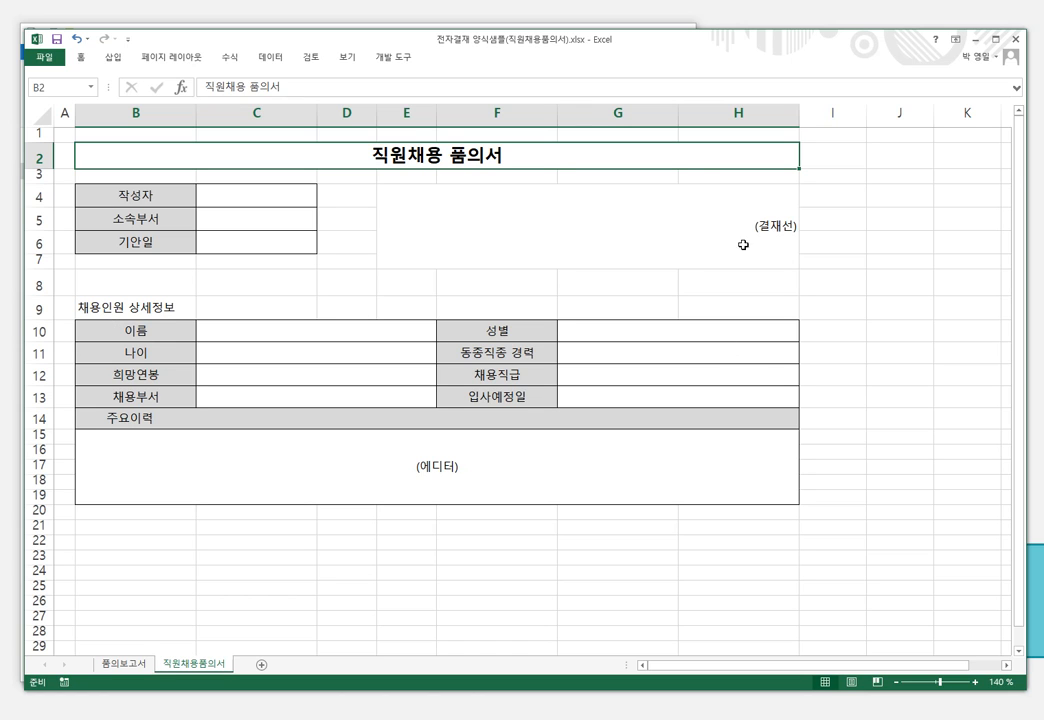
{"action": "left_click", "coordinate": [487, 238]}
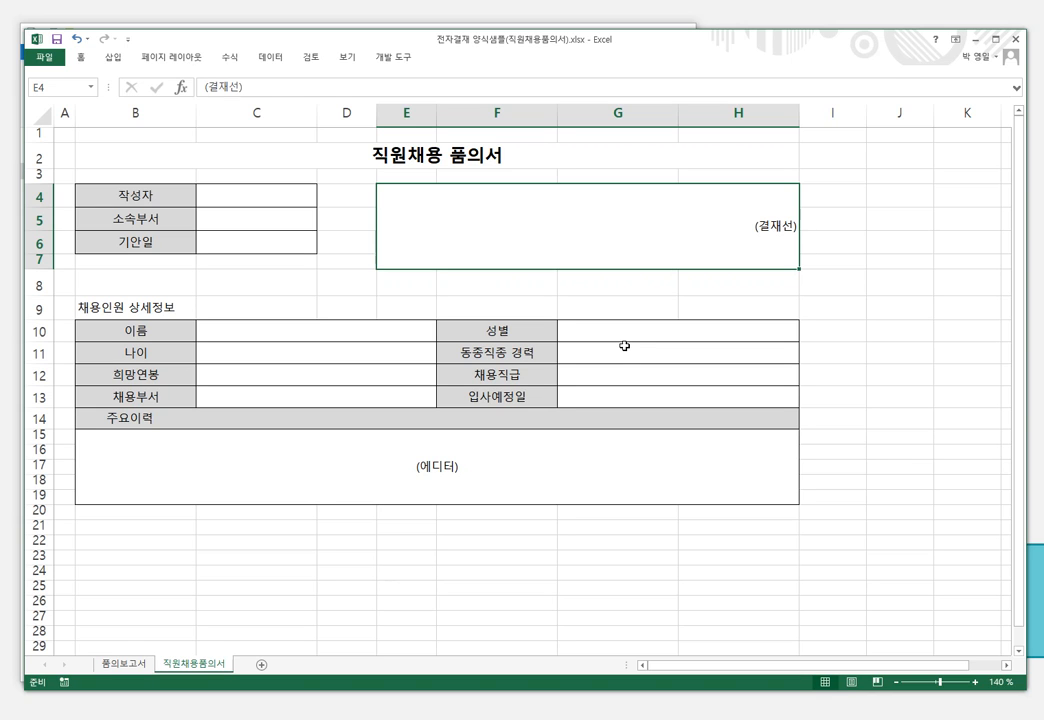
Copy the whole 직원채용 품의서 form, range B1:H19, on the 직원채용품의서 sheet.
{"action": "mouse_move", "coordinate": [105, 135]}
{"action": "left_mouse_down"}
{"action": "mouse_move", "coordinate": [172, 203]}
{"action": "mouse_move", "coordinate": [670, 474]}
{"action": "left_mouse_up"}
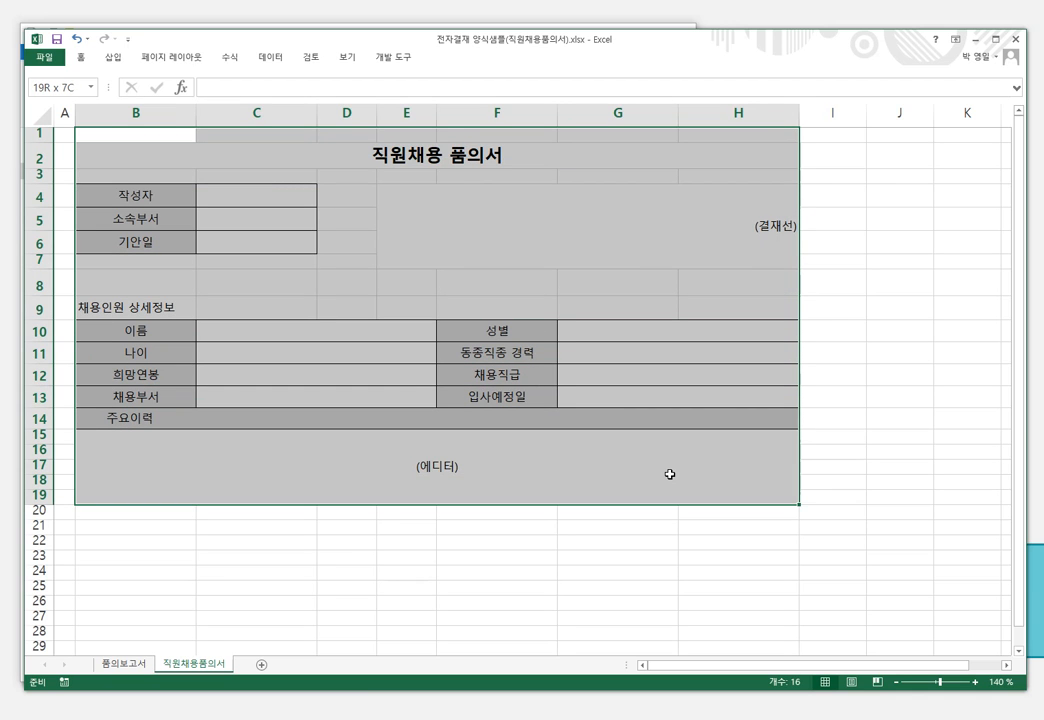
{"action": "right_click", "coordinate": [670, 474]}
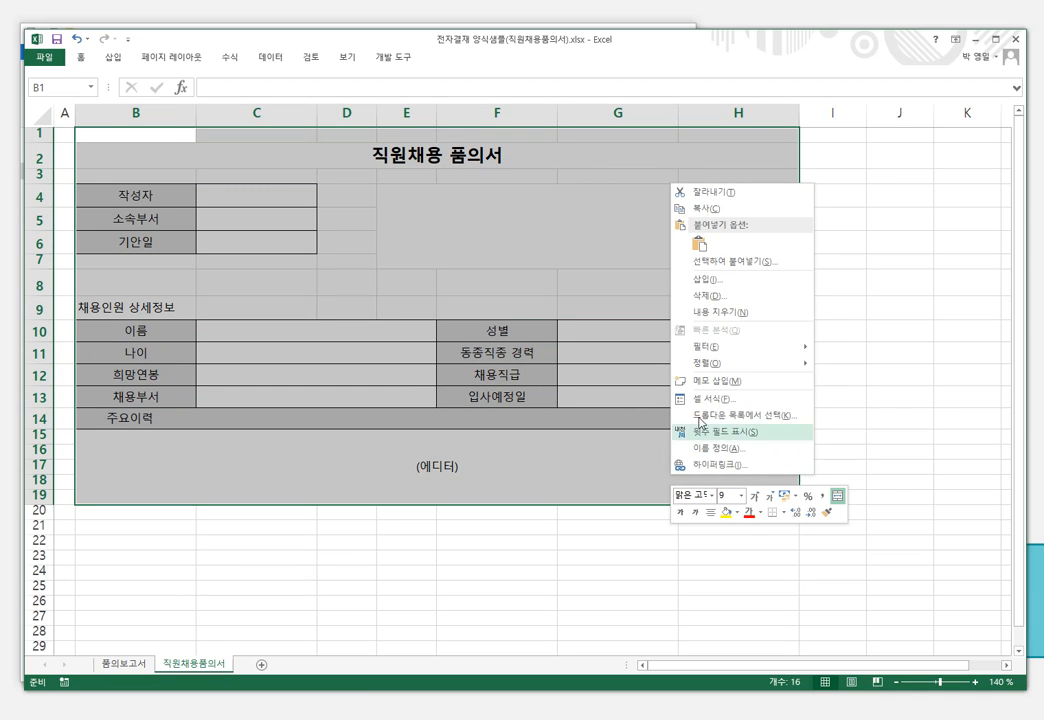
{"action": "left_click", "coordinate": [705, 208]}
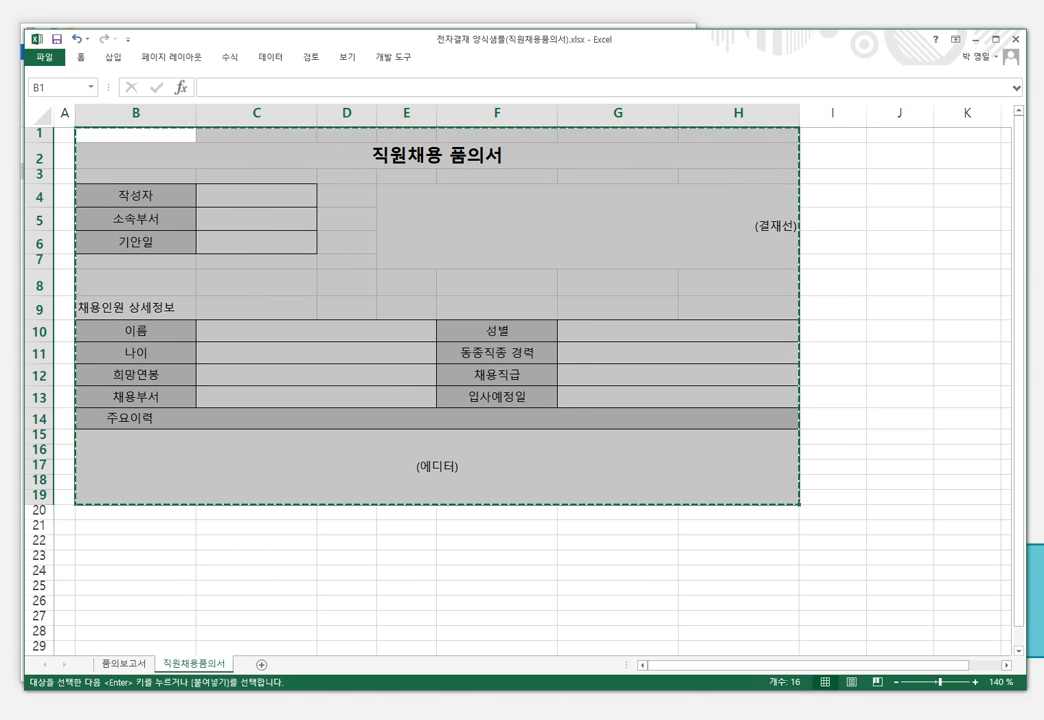
Switch to SiteAdmin in Chrome and add an approval form to the 재무 folder, titled 직원채용품의서, with a form abbreviation.
{"action": "key", "text": "alt+Tab"}
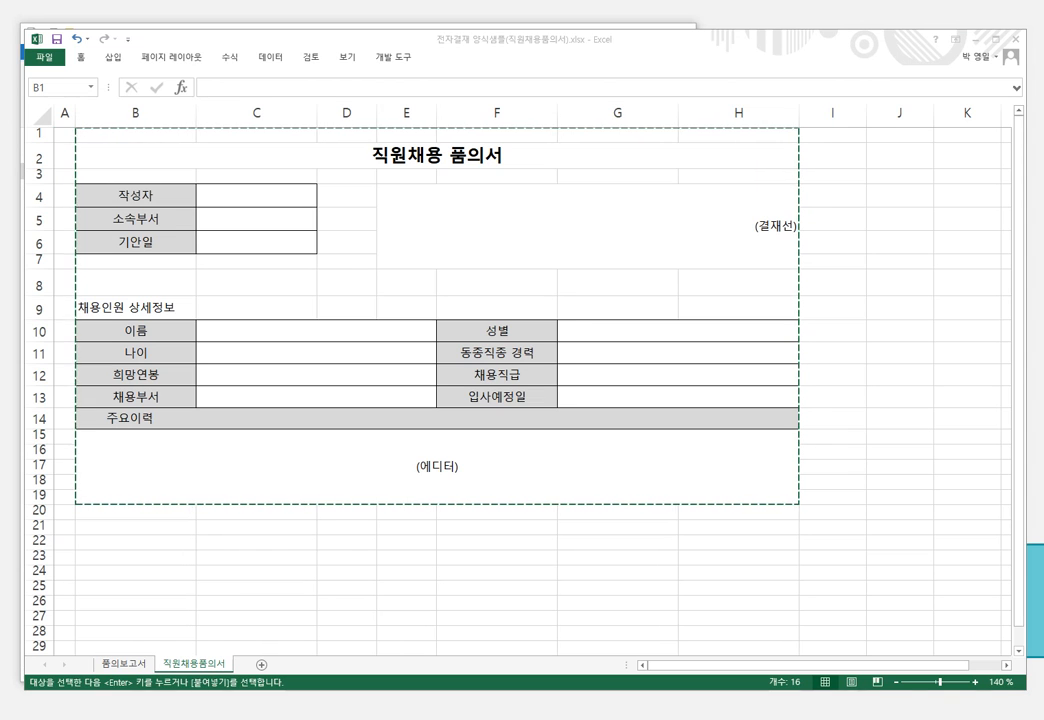
{"action": "key", "text": "alt+Tab"}
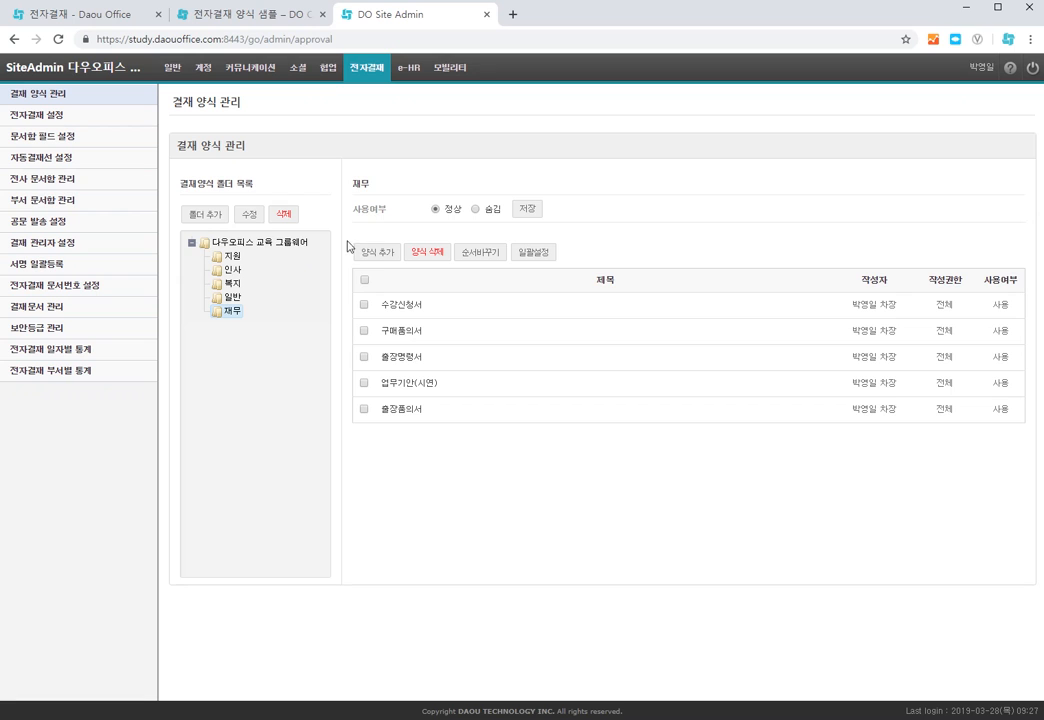
{"action": "left_click", "coordinate": [378, 252]}
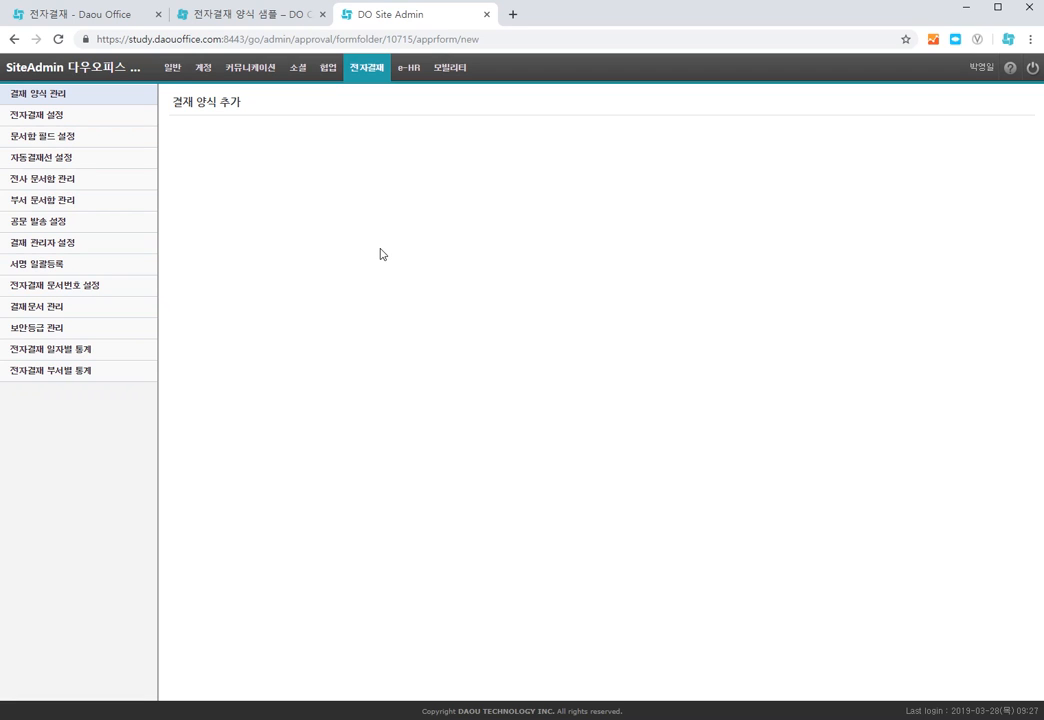
{"action": "left_click", "coordinate": [367, 163]}
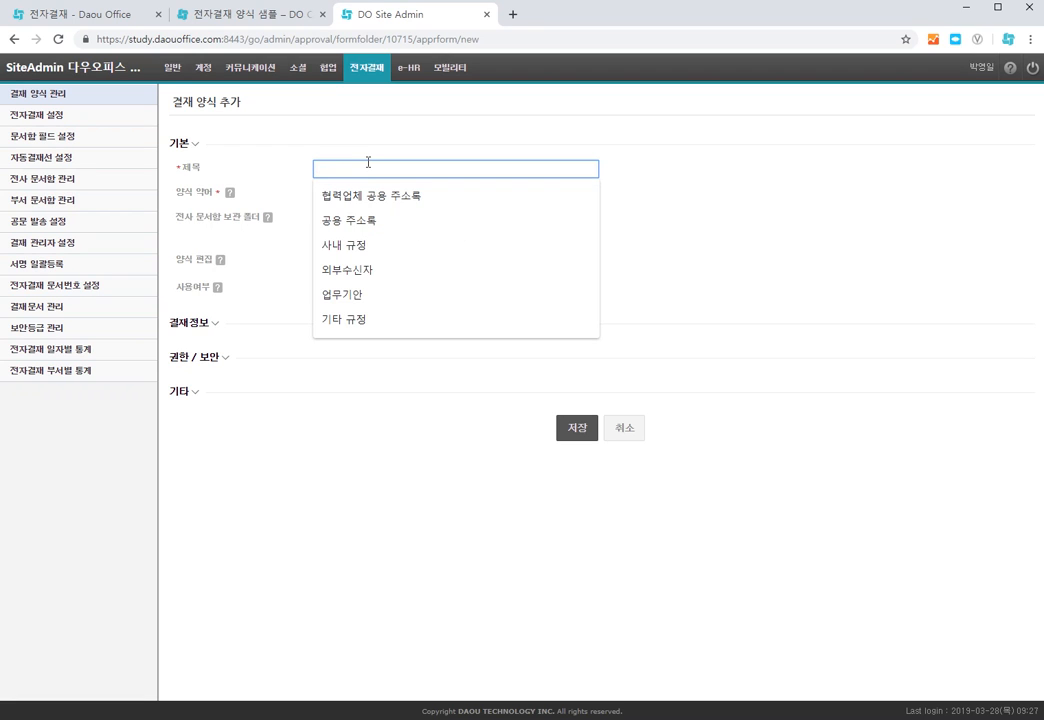
{"action": "type", "text": "직원"}
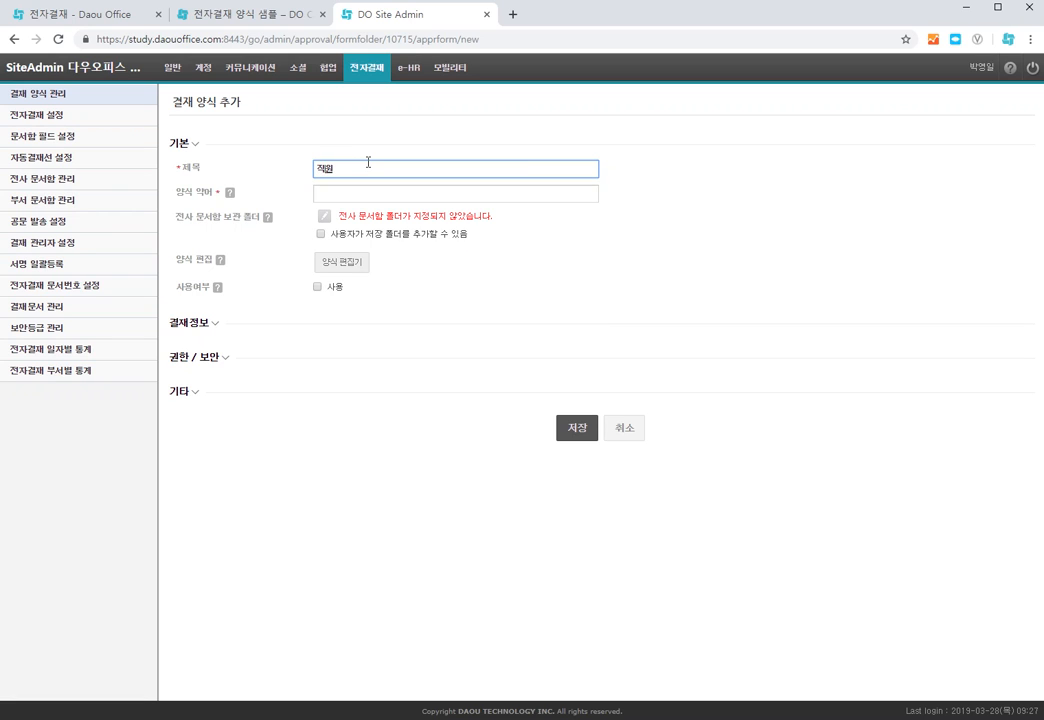
{"action": "type", "text": "채용품의서"}
{"action": "left_click", "coordinate": [375, 190]}
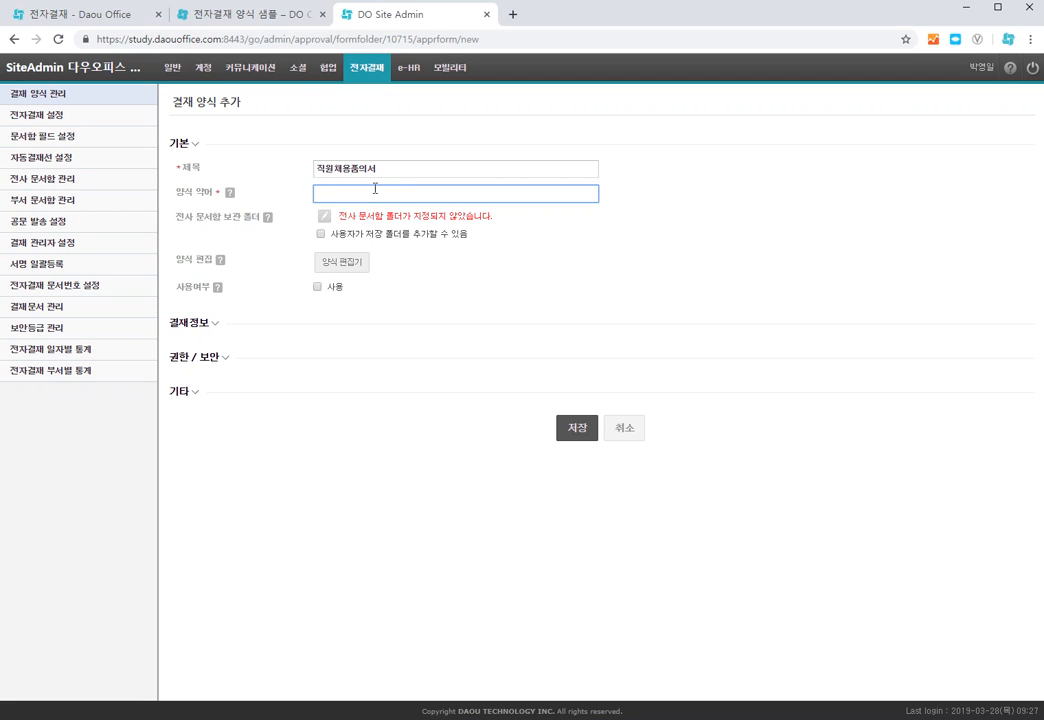
{"action": "type", "text": "직우"}
{"action": "type", "text": "채용"}
Open the new form in the form editor and paste the copied Excel form as HTML.
{"action": "left_click", "coordinate": [343, 266]}
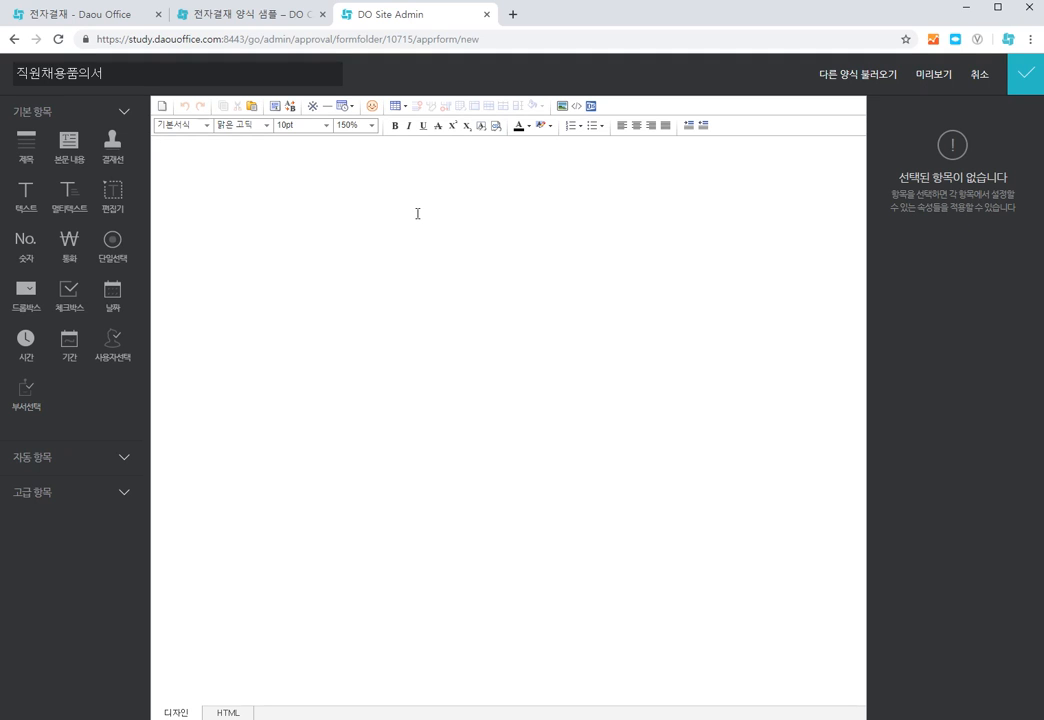
{"action": "key", "text": "ctrl+v"}
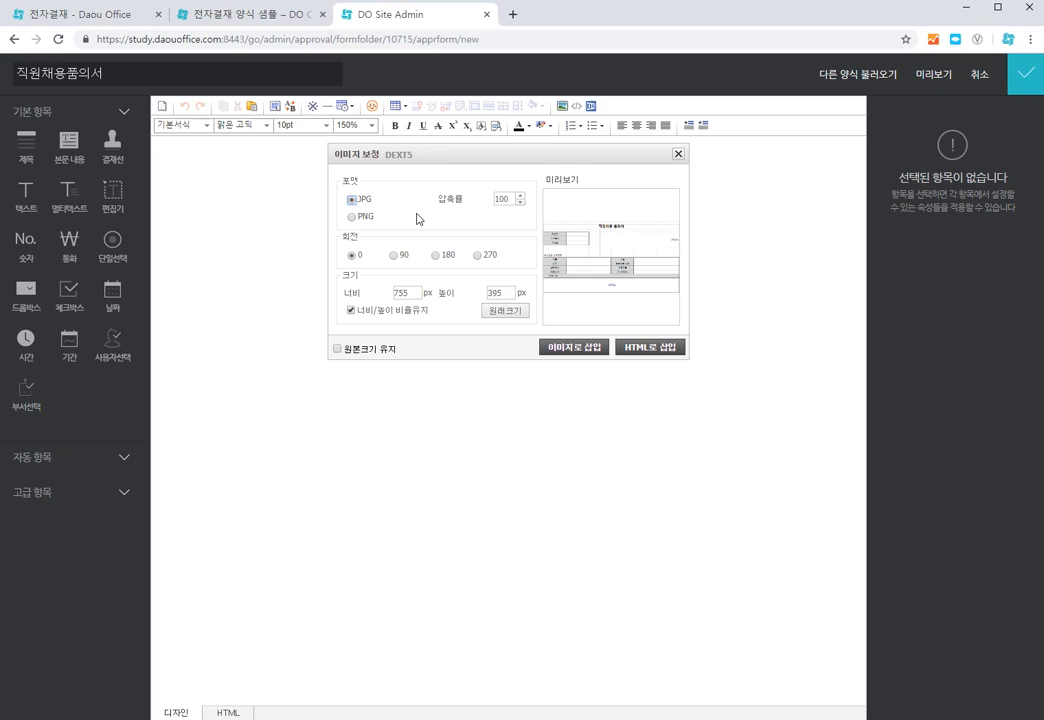
{"action": "left_click", "coordinate": [656, 353]}
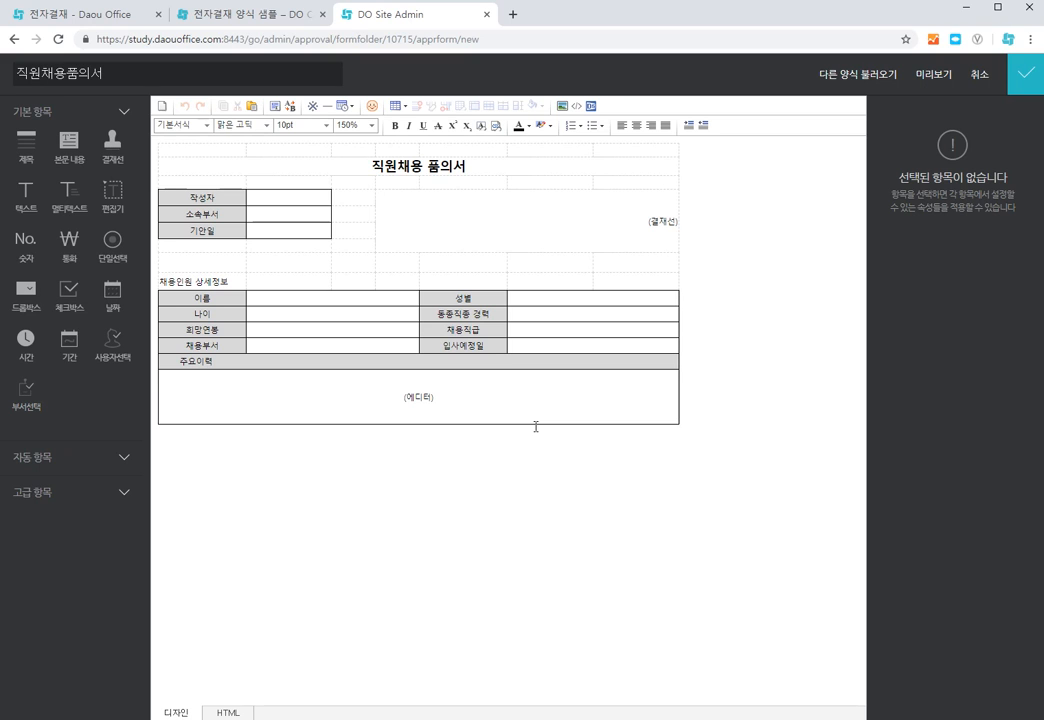
Set the width of the pasted form table to 800 px in its table properties.
{"action": "right_click", "coordinate": [623, 213]}
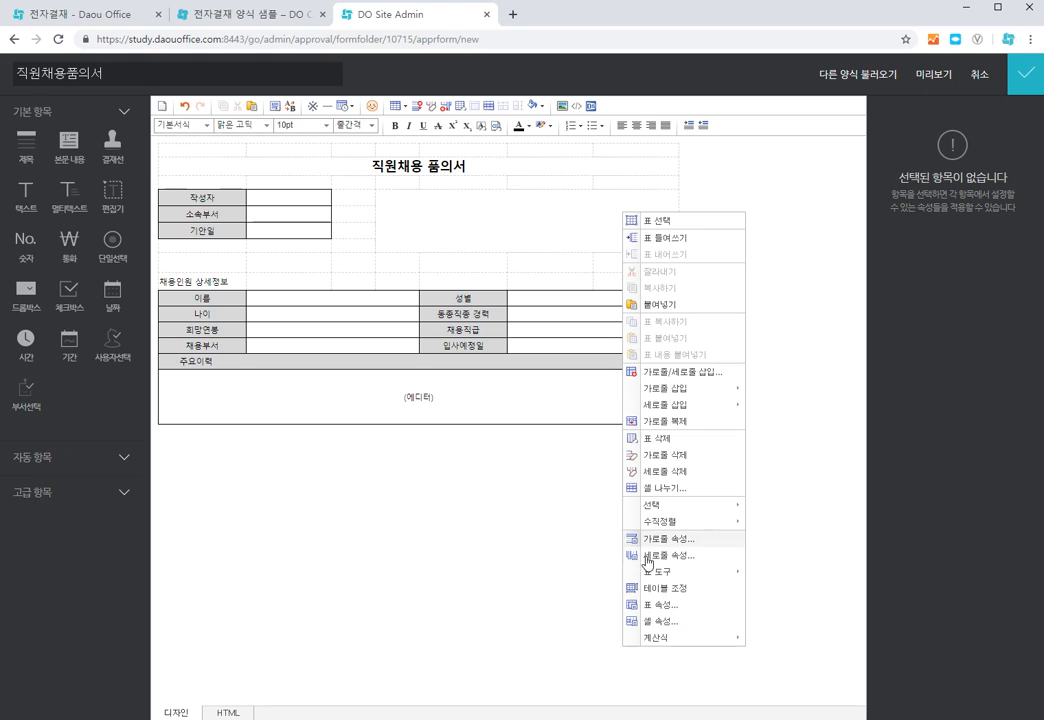
{"action": "left_click", "coordinate": [662, 605]}
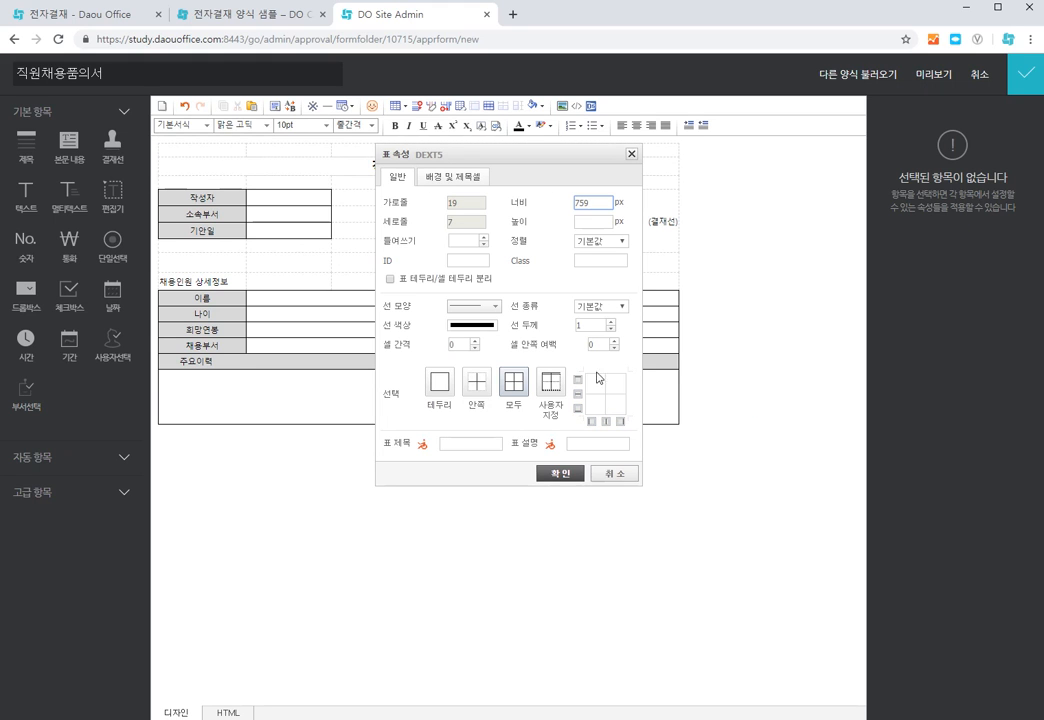
{"action": "double_click", "coordinate": [595, 201]}
{"action": "type", "text": "800"}
{"action": "left_click", "coordinate": [560, 473]}
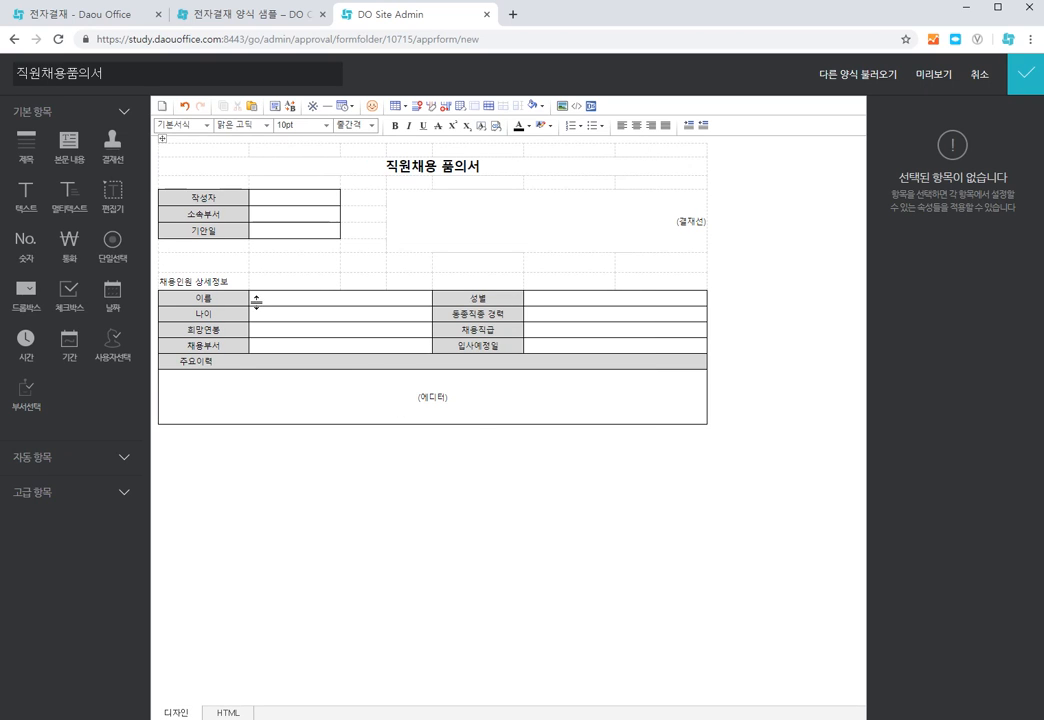
Insert a 텍스트 field in the cell beside 이름 and a 숫자 field beside 나이.
{"action": "left_click", "coordinate": [216, 345]}
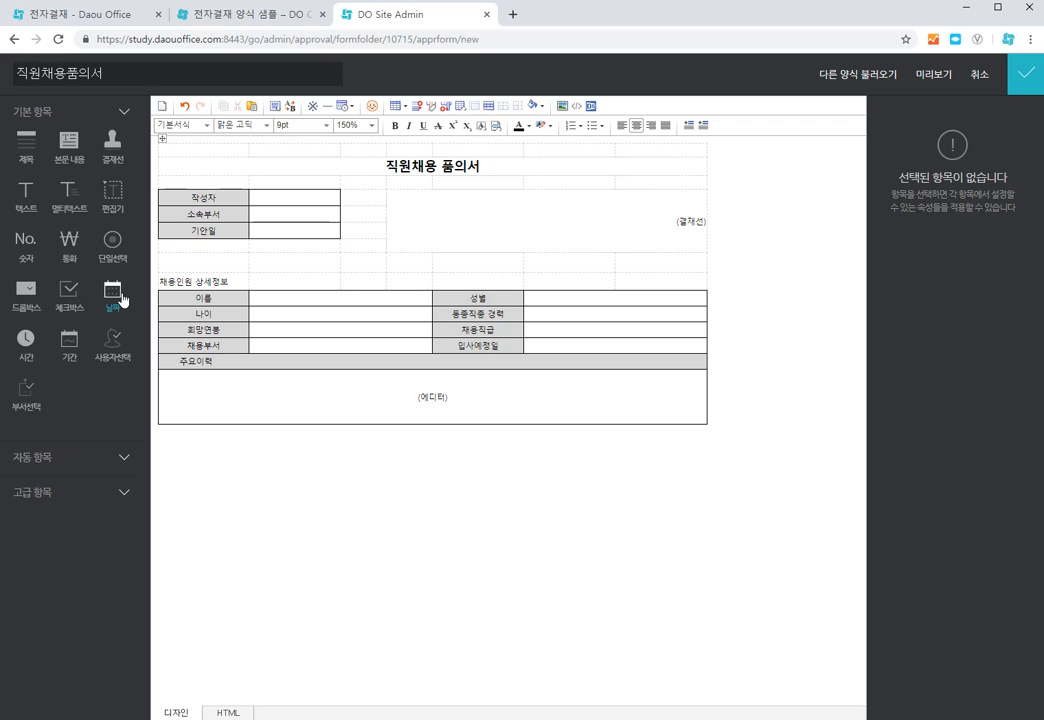
{"action": "left_click", "coordinate": [31, 209]}
{"action": "left_click", "coordinate": [280, 311]}
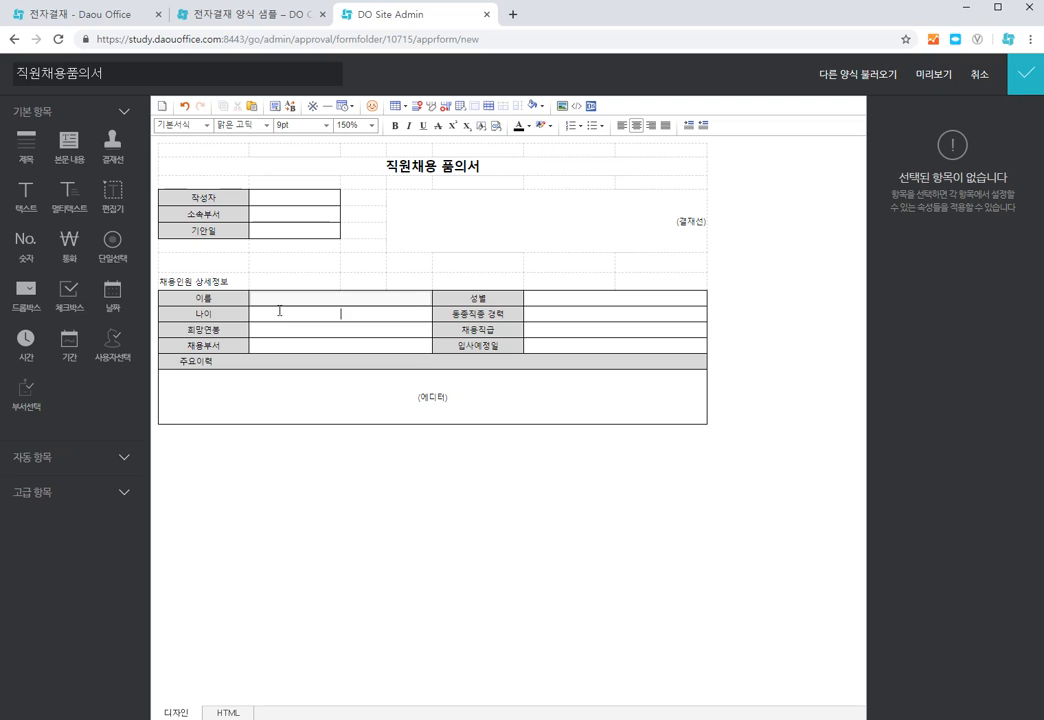
{"action": "left_click", "coordinate": [30, 262]}
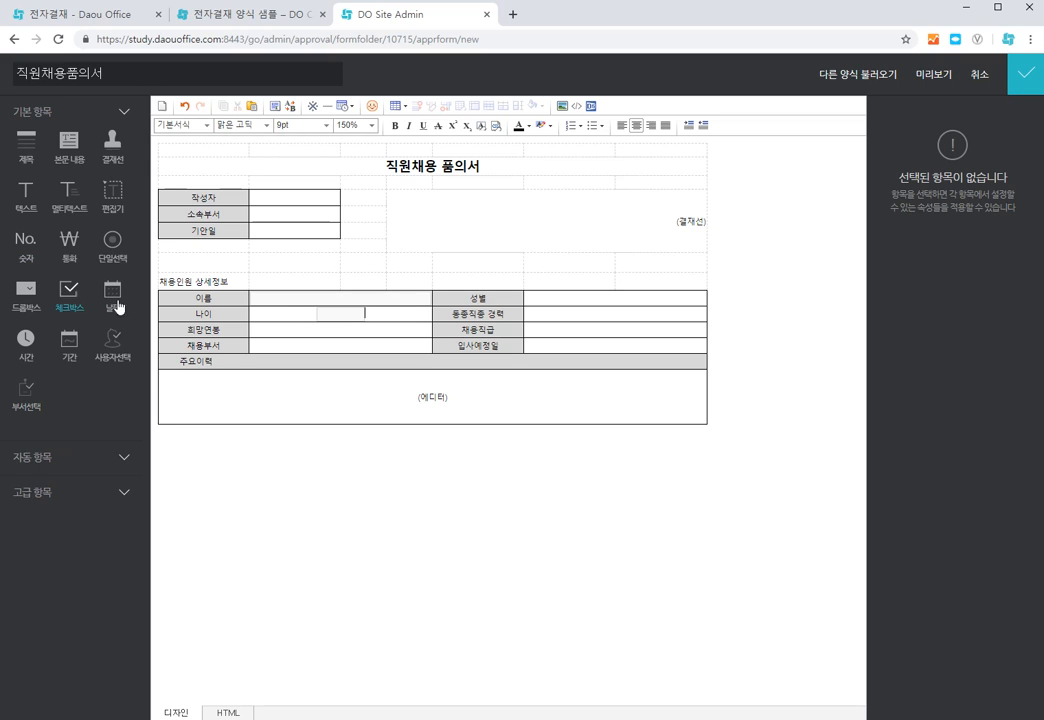
Insert a 단일선택 field in the cell beside 성별 and a 숫자 field beside 동종직종 경력.
{"action": "left_click", "coordinate": [591, 298]}
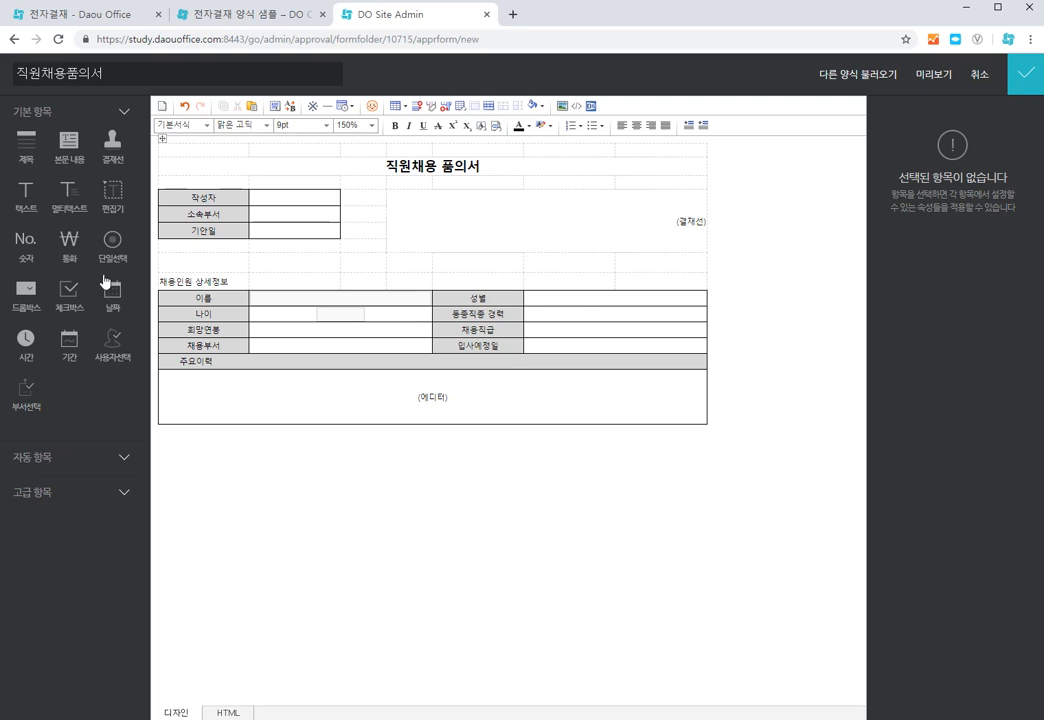
{"action": "left_click", "coordinate": [112, 256]}
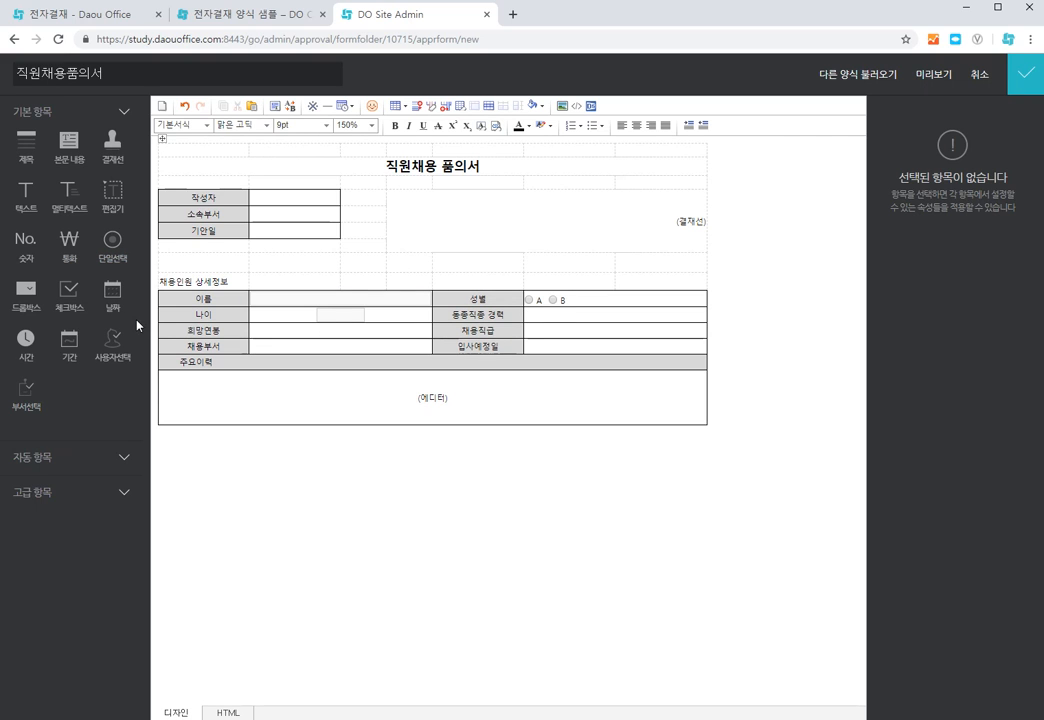
{"action": "left_click", "coordinate": [28, 262]}
Insert a 통화 field in the cell beside 희망연봉 and a 텍스트 field beside 채용직급.
{"action": "left_click", "coordinate": [310, 331]}
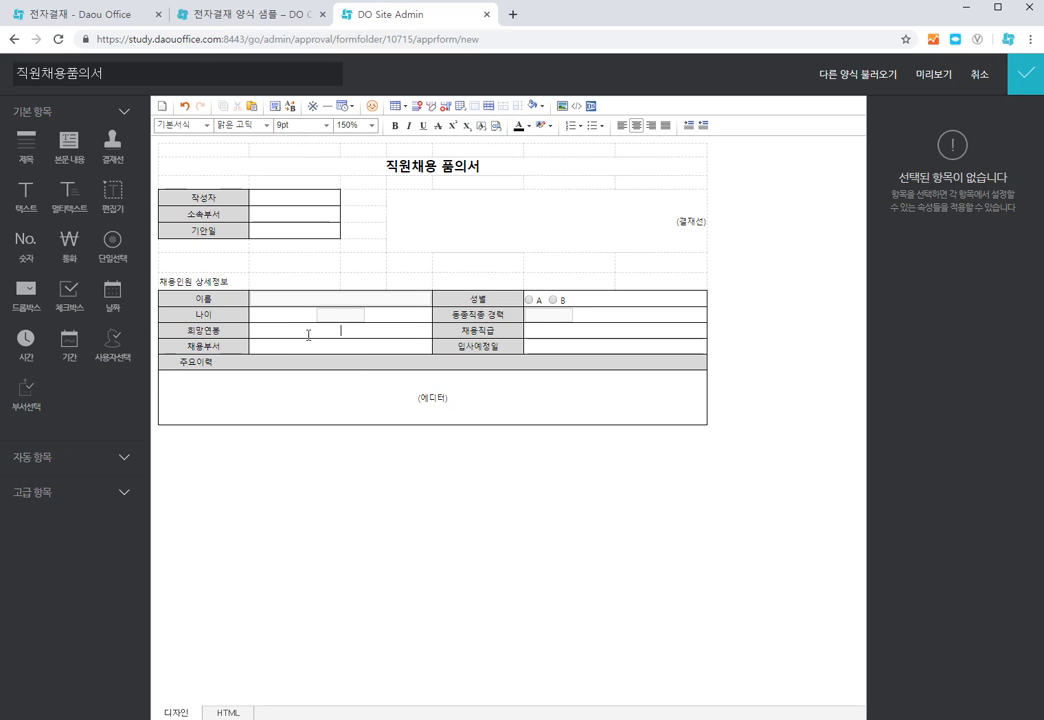
{"action": "left_click", "coordinate": [55, 255]}
{"action": "left_click", "coordinate": [573, 330]}
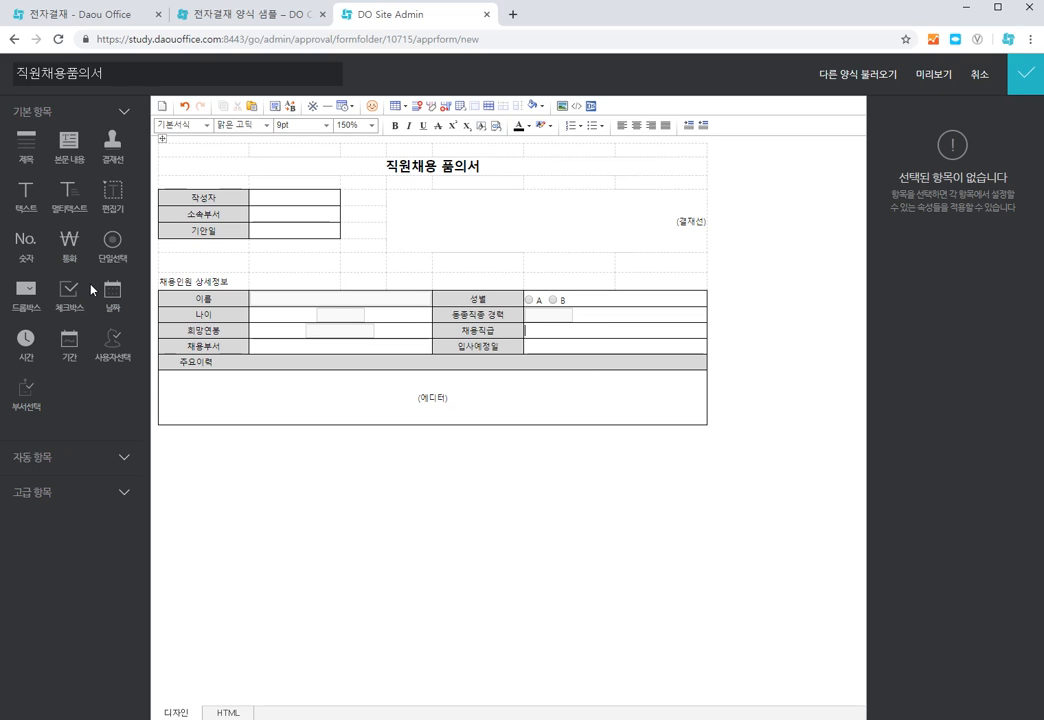
{"action": "left_click", "coordinate": [30, 200]}
Insert a 부서선택 field in the cell beside 채용부서 and a 날짜 field beside 입사예정일.
{"action": "left_click", "coordinate": [306, 347]}
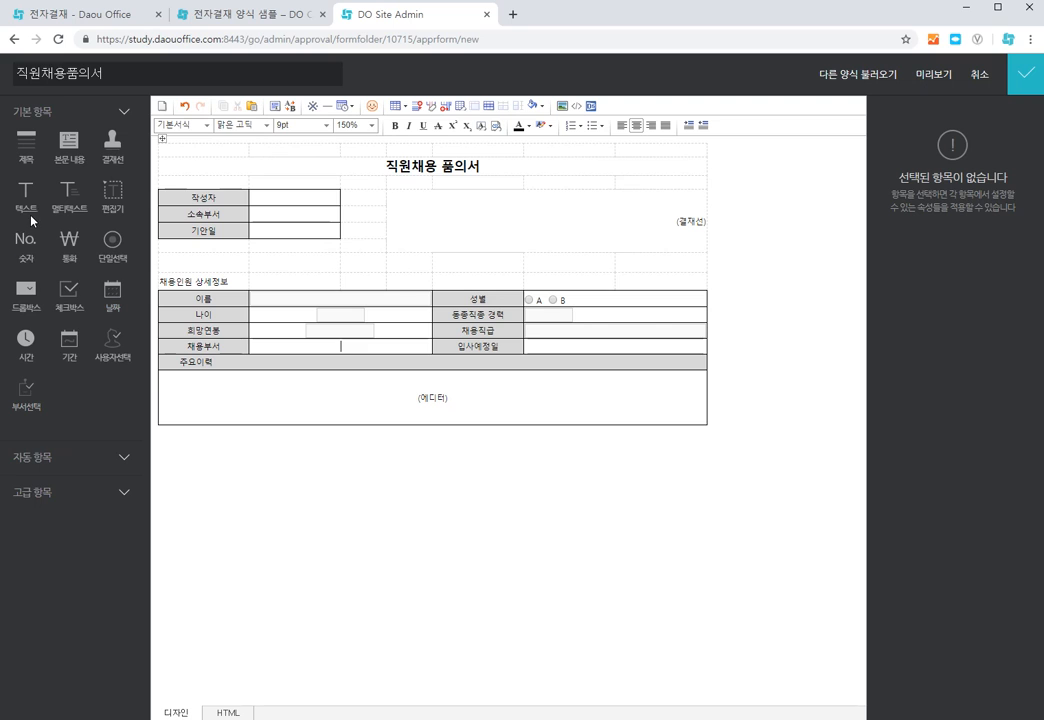
{"action": "left_click", "coordinate": [26, 390]}
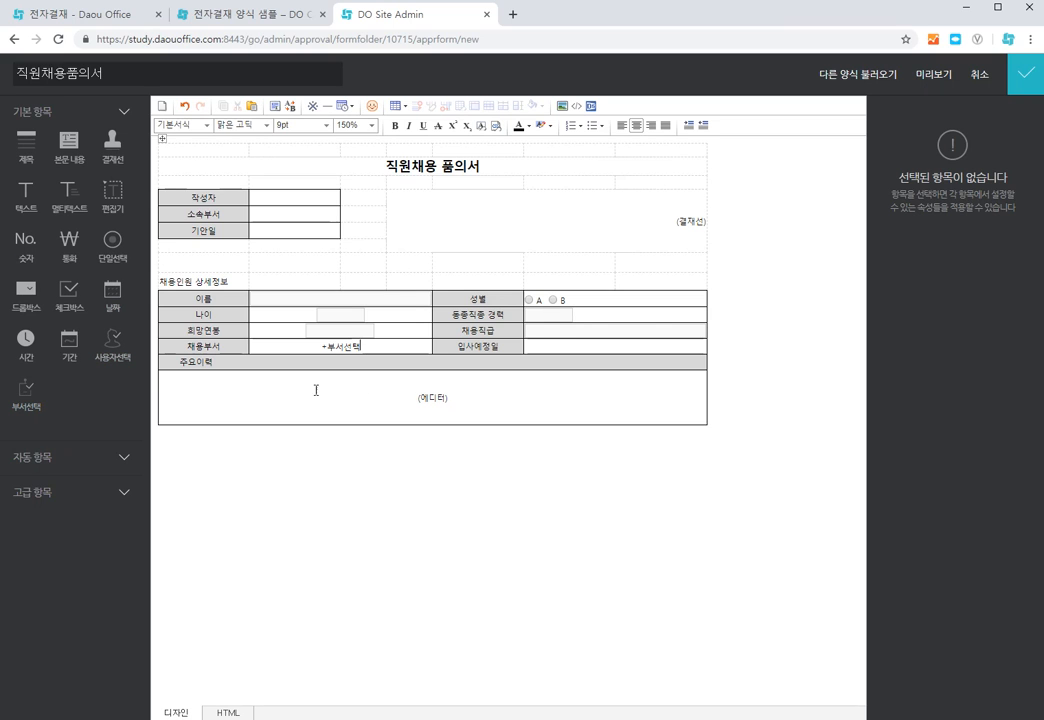
{"action": "left_click", "coordinate": [562, 347]}
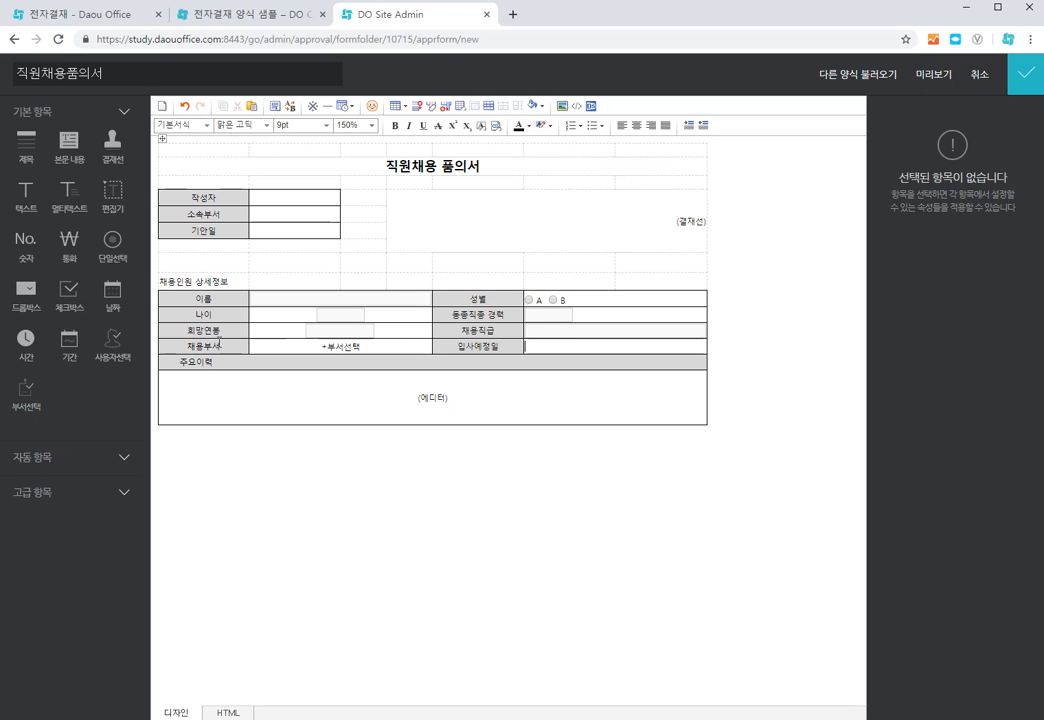
{"action": "left_click", "coordinate": [113, 294]}
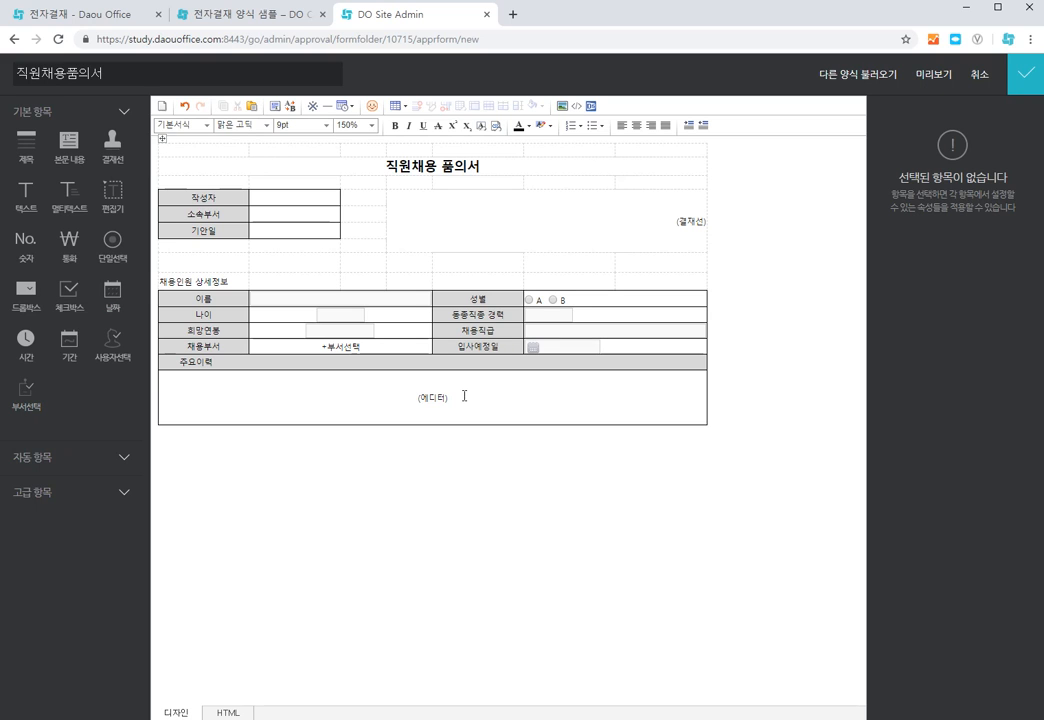
Replace the (에디터) placeholder in the cell below 주요이력 with a 편집기 field.
{"action": "left_click", "coordinate": [479, 397]}
{"action": "key", "text": "BackSpace"}
{"action": "key", "text": "BackSpace"}
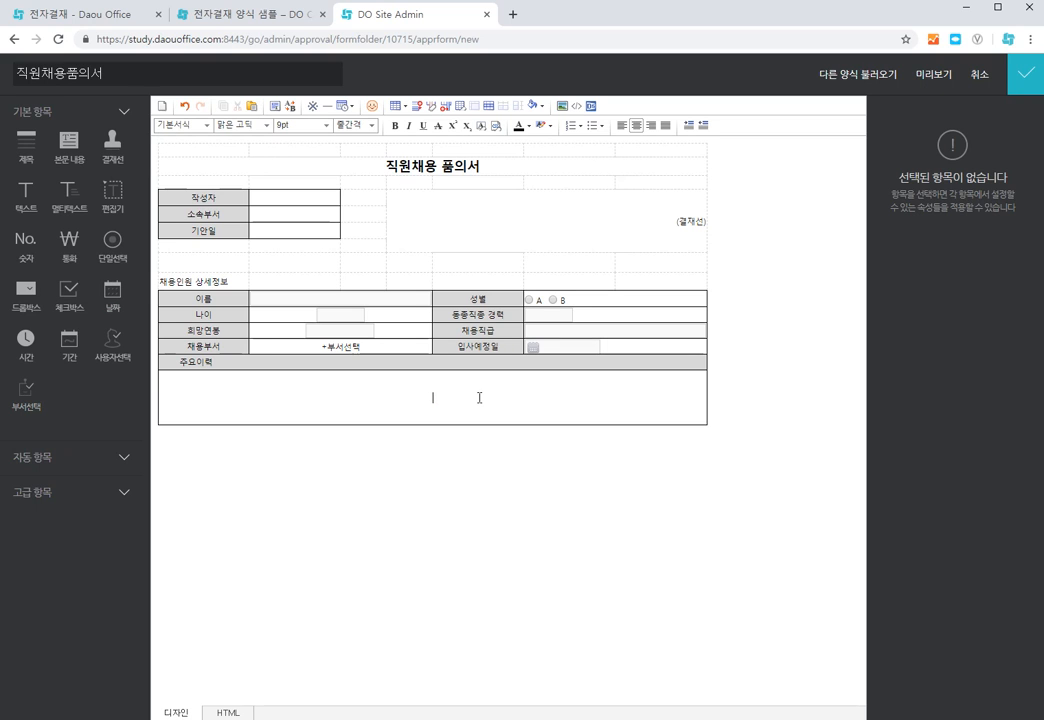
{"action": "left_click", "coordinate": [115, 200]}
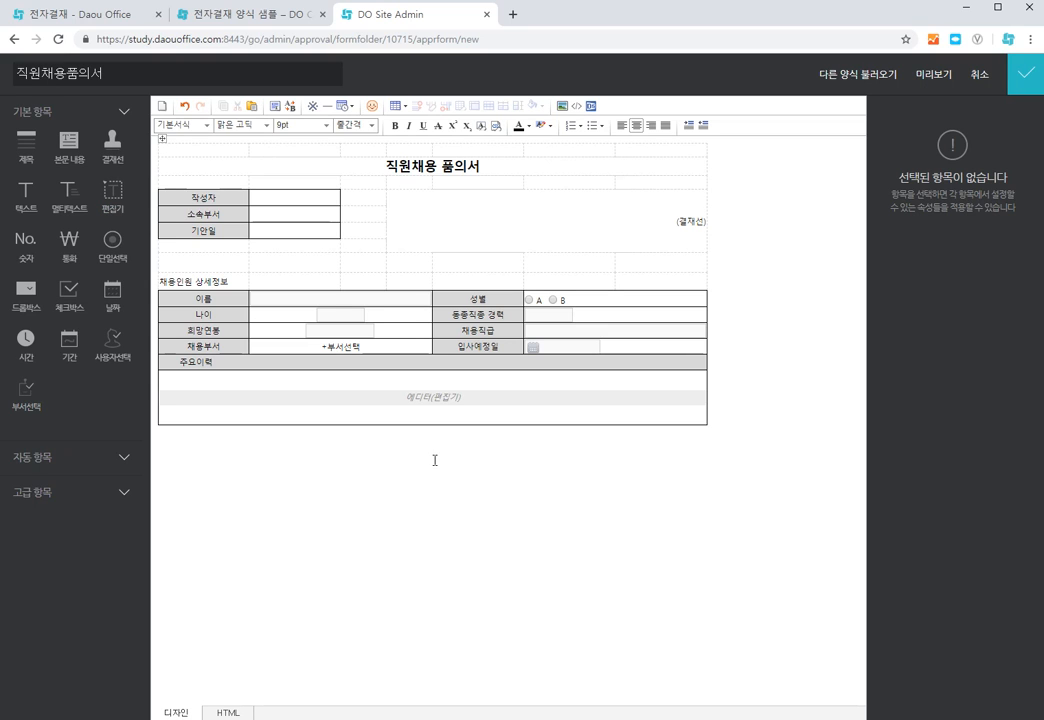
Try an input width of 200 for the 텍스트 field beside 이름.
{"action": "left_click", "coordinate": [396, 299]}
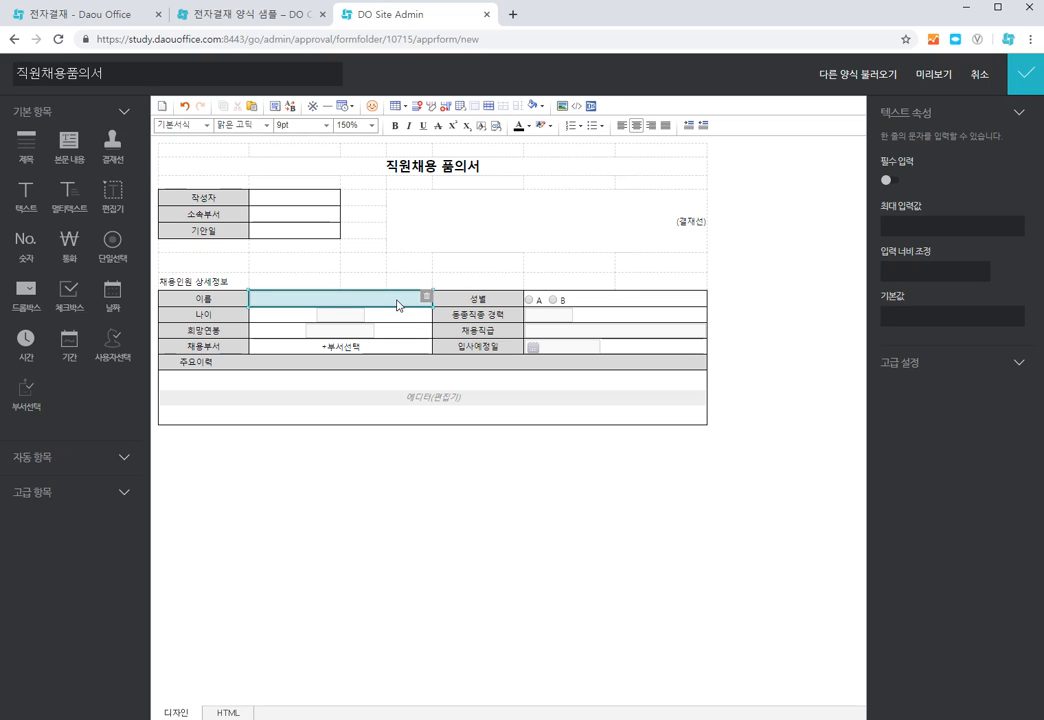
{"action": "left_click", "coordinate": [888, 268]}
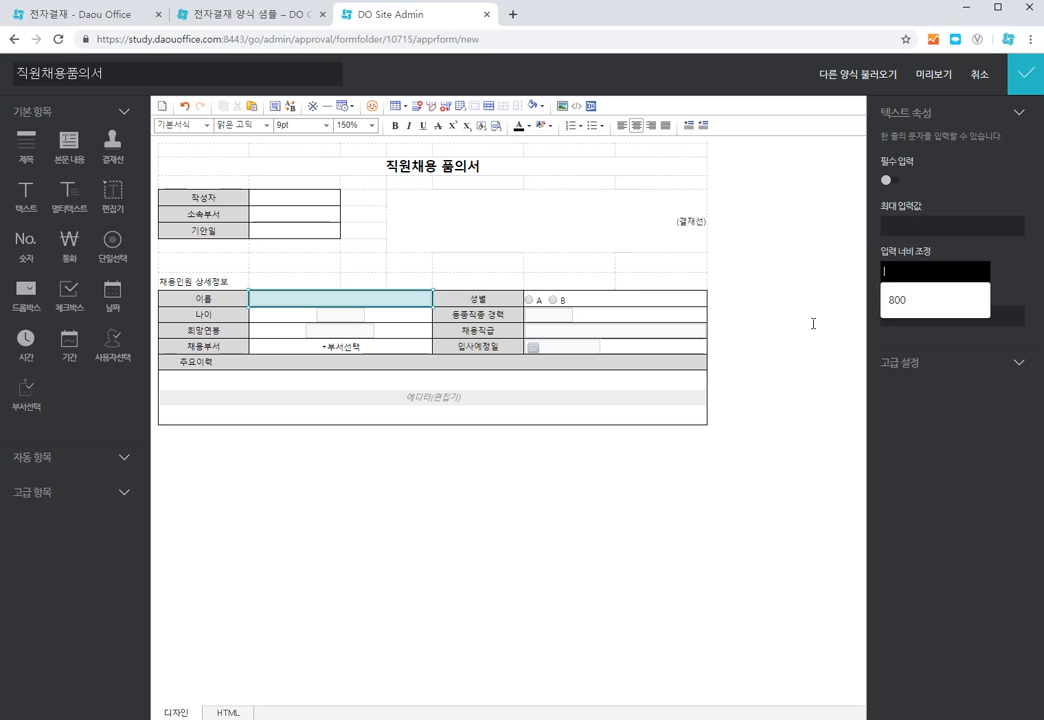
{"action": "type", "text": "200"}
{"action": "left_click", "coordinate": [787, 372]}
Set the input width of the 텍스트 fields beside 이름 and 채용직급 to 50 each.
{"action": "left_click", "coordinate": [378, 299]}
{"action": "left_click", "coordinate": [889, 310]}
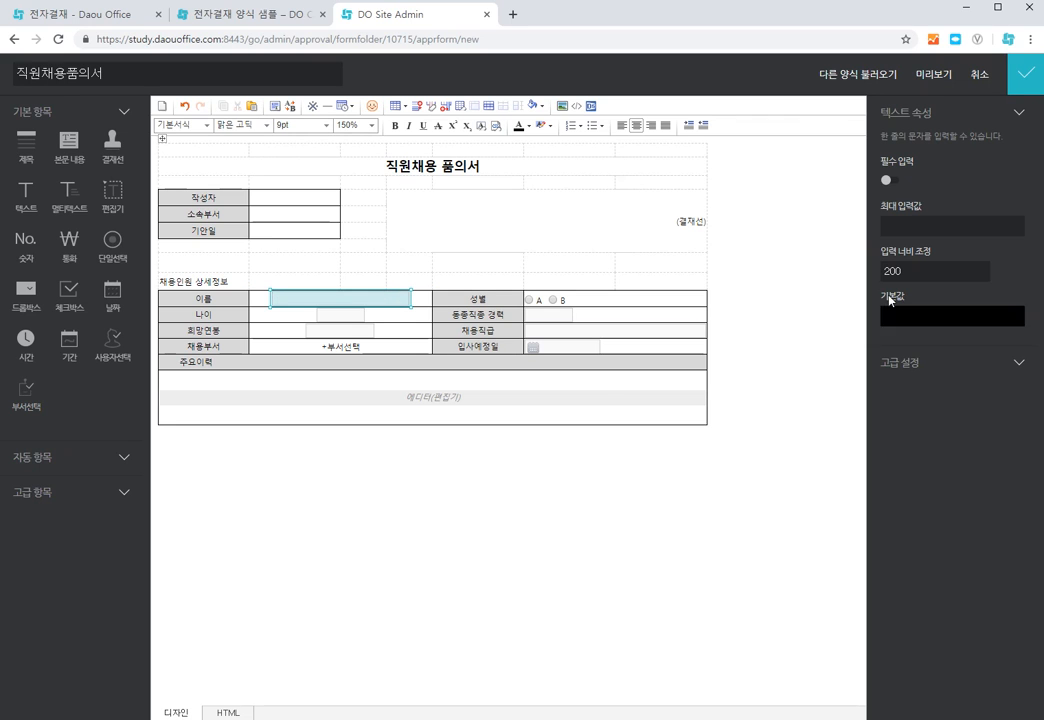
{"action": "key", "text": "shift+Tab"}
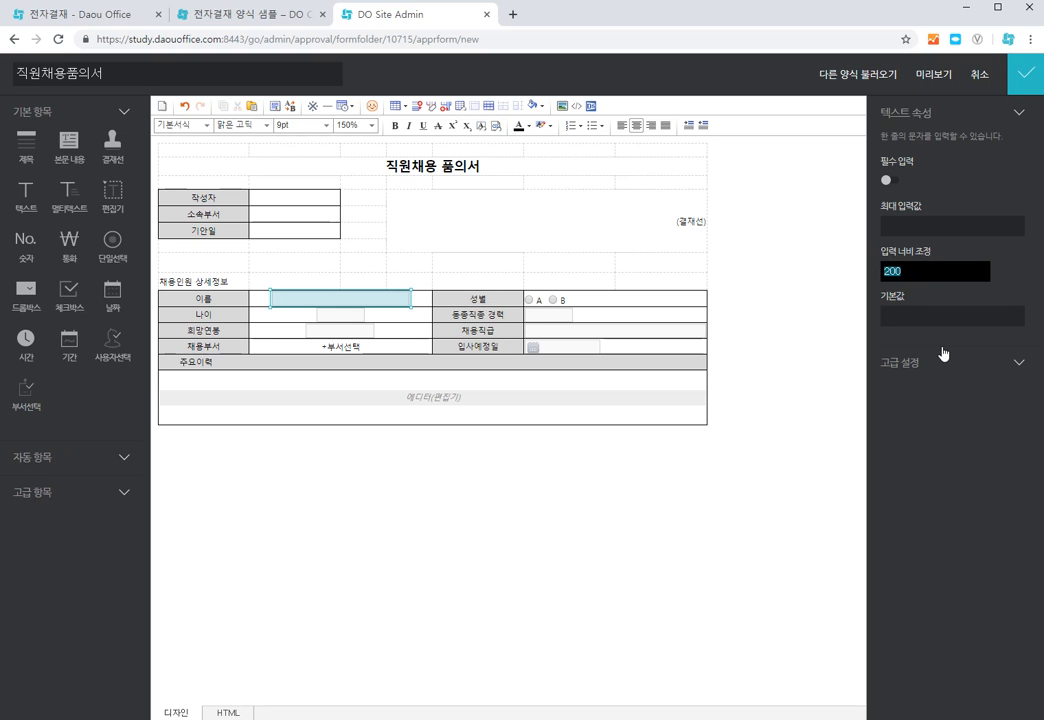
{"action": "type", "text": "50"}
{"action": "left_click", "coordinate": [727, 431]}
{"action": "left_click", "coordinate": [618, 331]}
{"action": "left_click", "coordinate": [933, 274]}
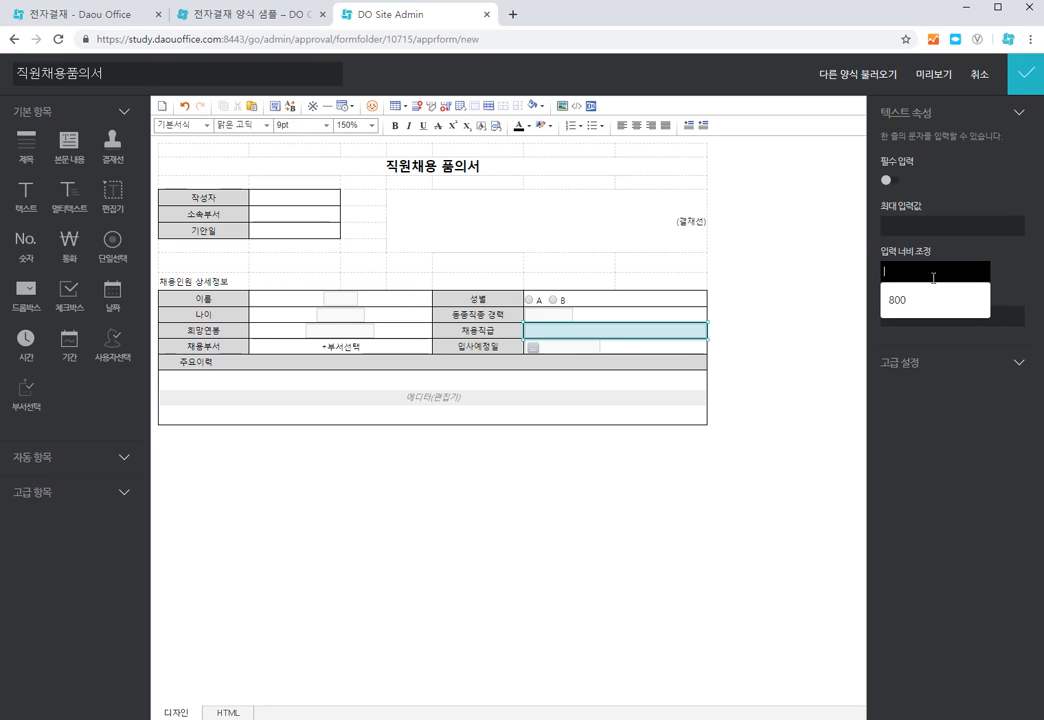
{"action": "type", "text": "50"}
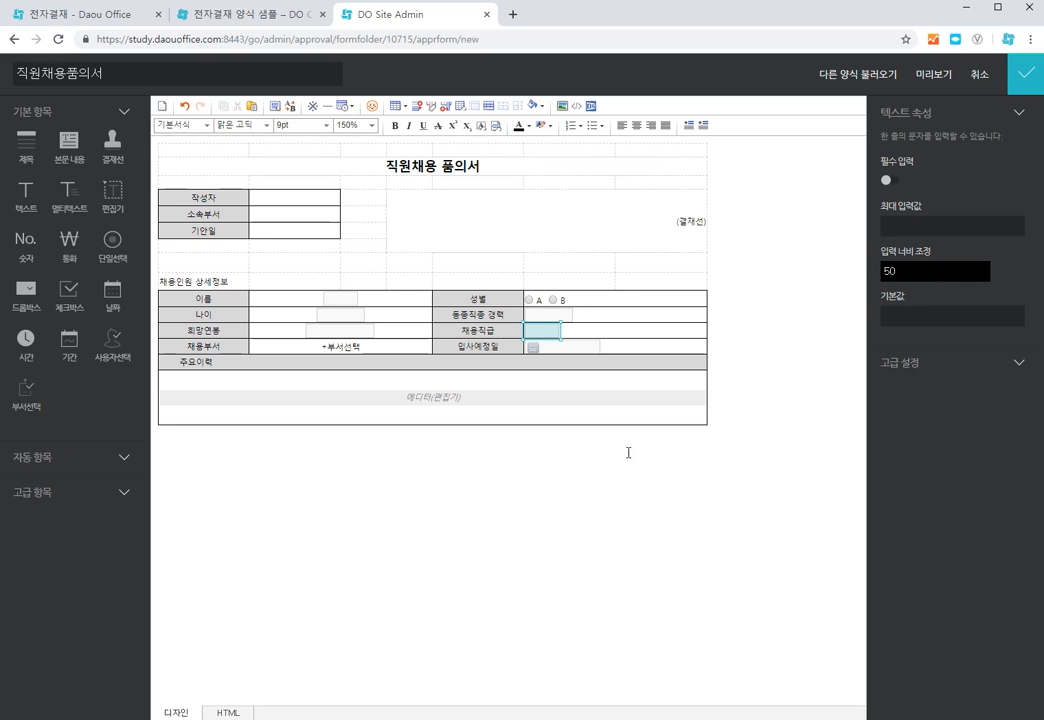
Left-align the field cells beside 이름, 나이, 희망연봉 and 채용부서.
{"action": "left_click", "coordinate": [386, 295]}
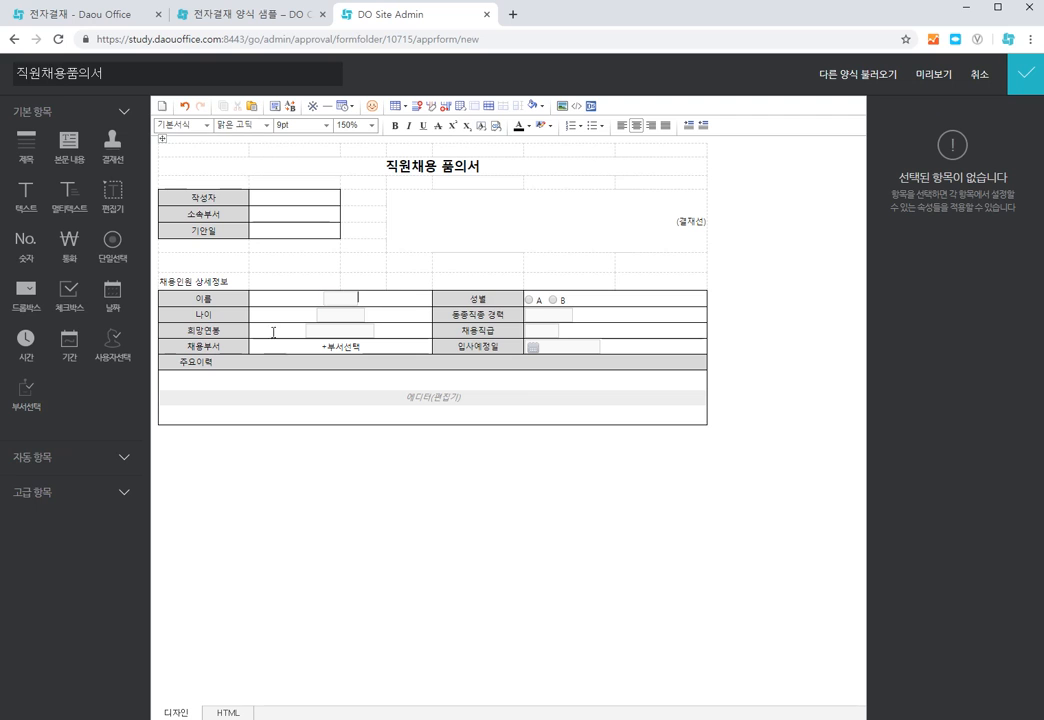
{"action": "left_click", "coordinate": [621, 127]}
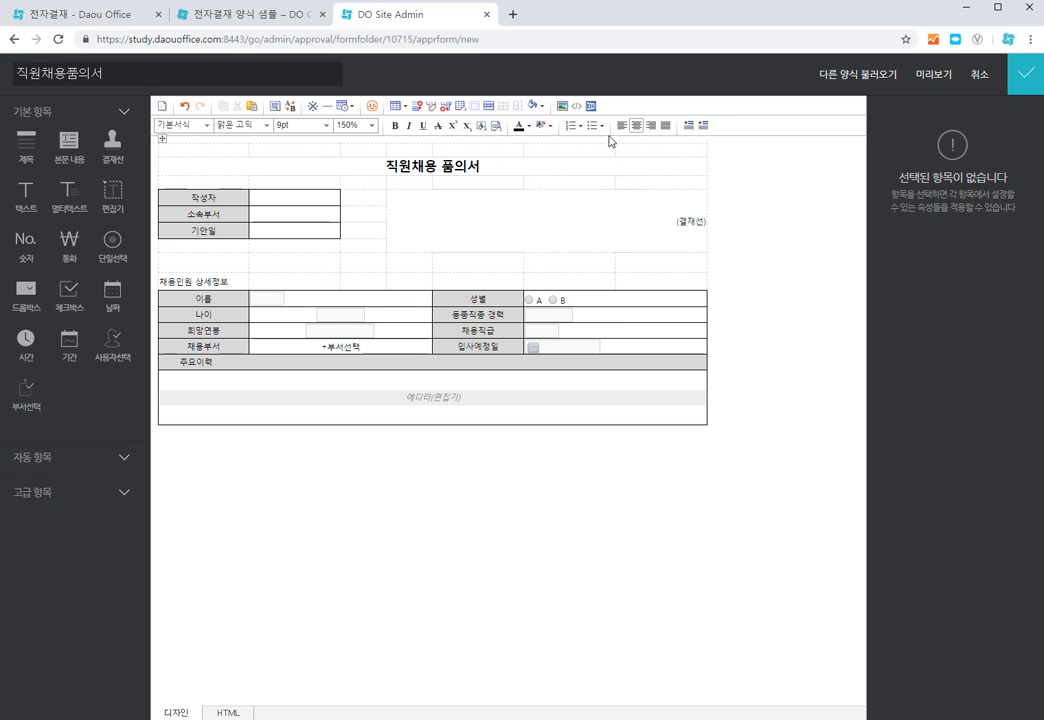
{"action": "left_click", "coordinate": [621, 127]}
{"action": "left_click", "coordinate": [389, 330]}
{"action": "left_click", "coordinate": [621, 127]}
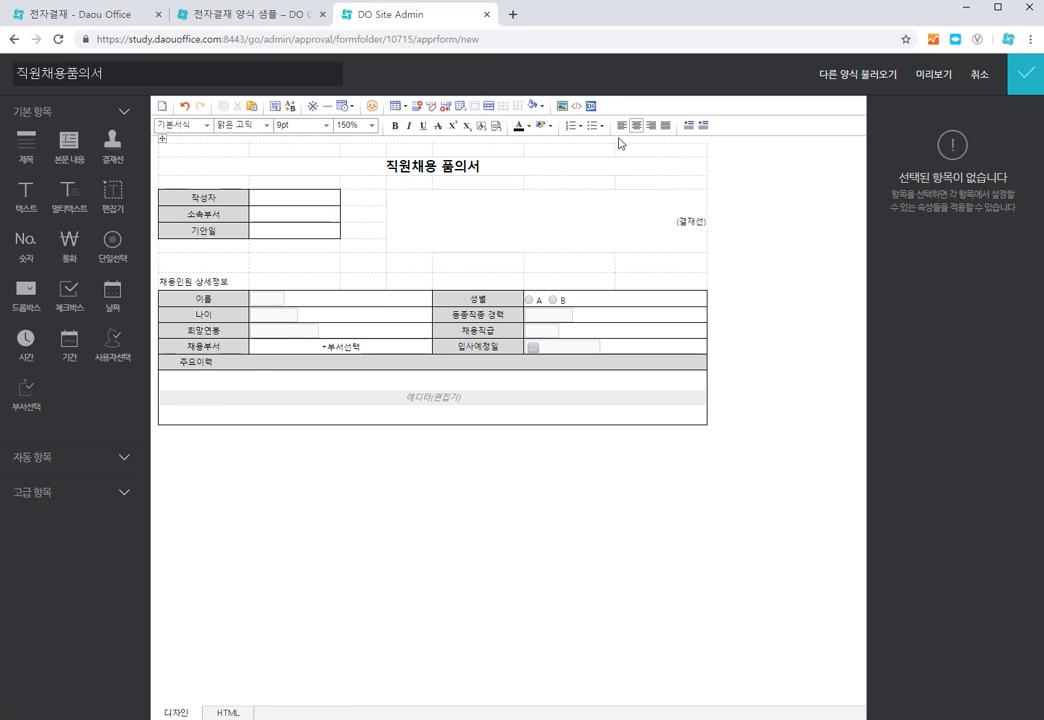
{"action": "left_click", "coordinate": [621, 127]}
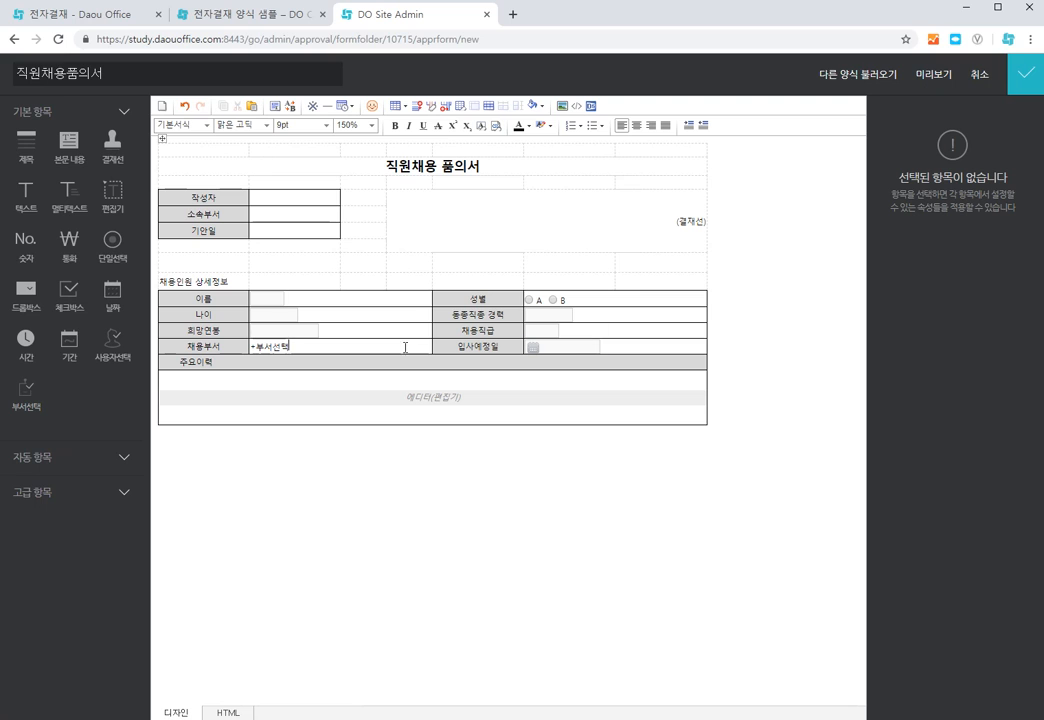
Add the unit 세 after the 나이 number field and set that field's input width to 30.
{"action": "left_click", "coordinate": [346, 316]}
{"action": "left_click", "coordinate": [278, 314]}
{"action": "left_click", "coordinate": [968, 279]}
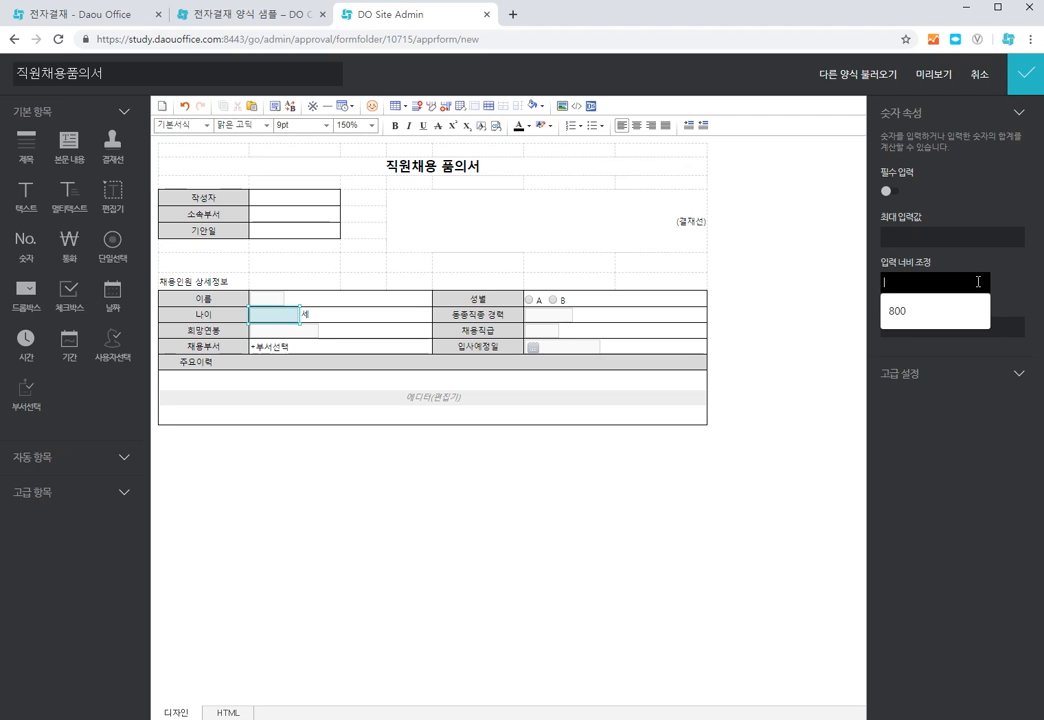
{"action": "type", "text": "30"}
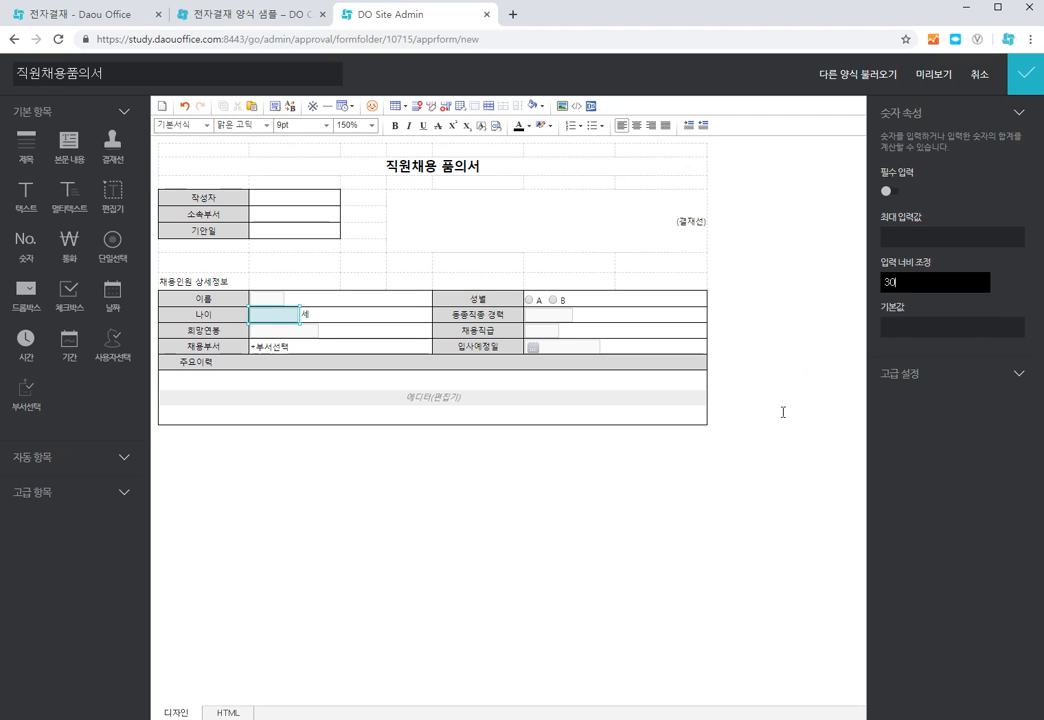
{"action": "left_click", "coordinate": [781, 412]}
Add the unit 만원 after the 희망연봉 currency field and set that field's input width to 50.
{"action": "left_click", "coordinate": [343, 332]}
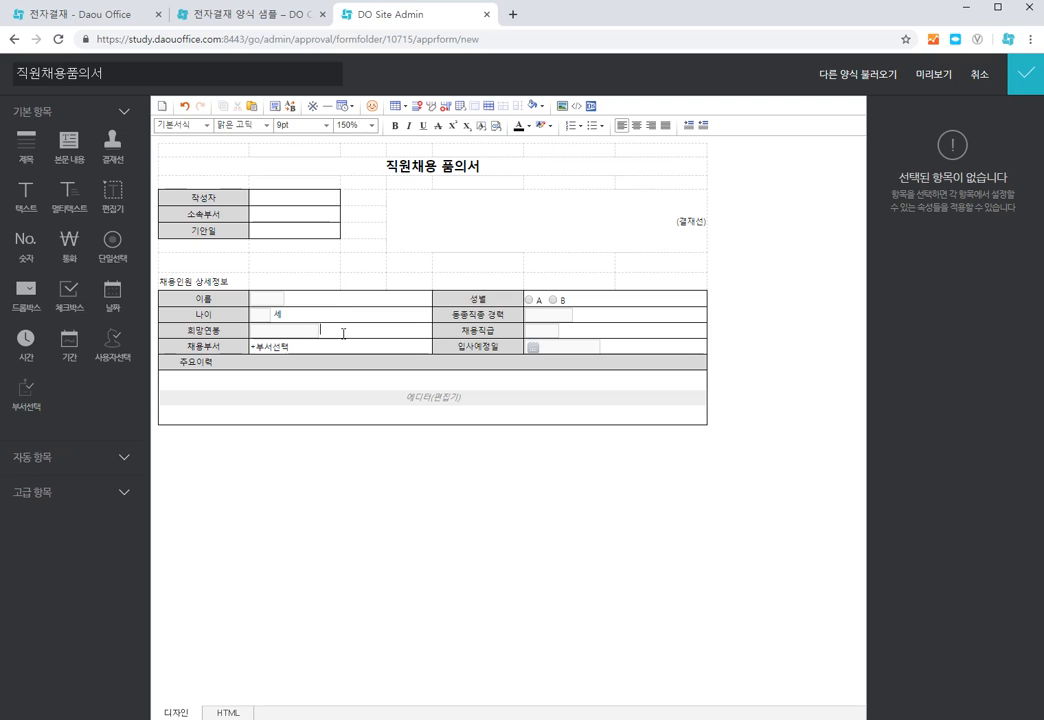
{"action": "type", "text": "만원"}
{"action": "left_click", "coordinate": [315, 331]}
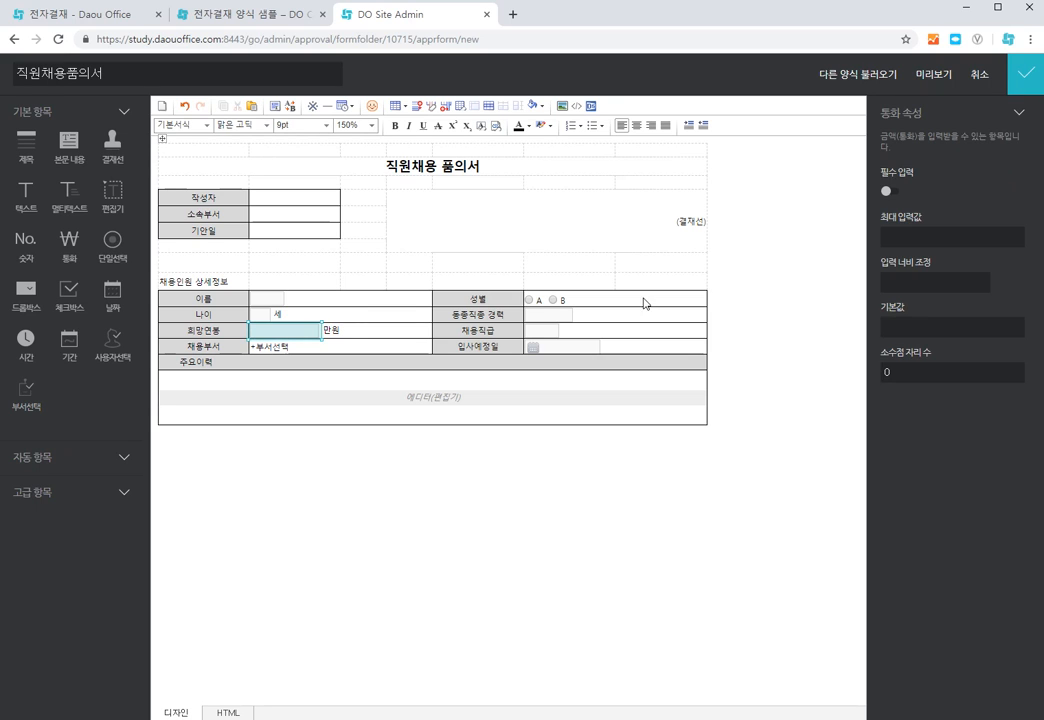
{"action": "left_click", "coordinate": [919, 281]}
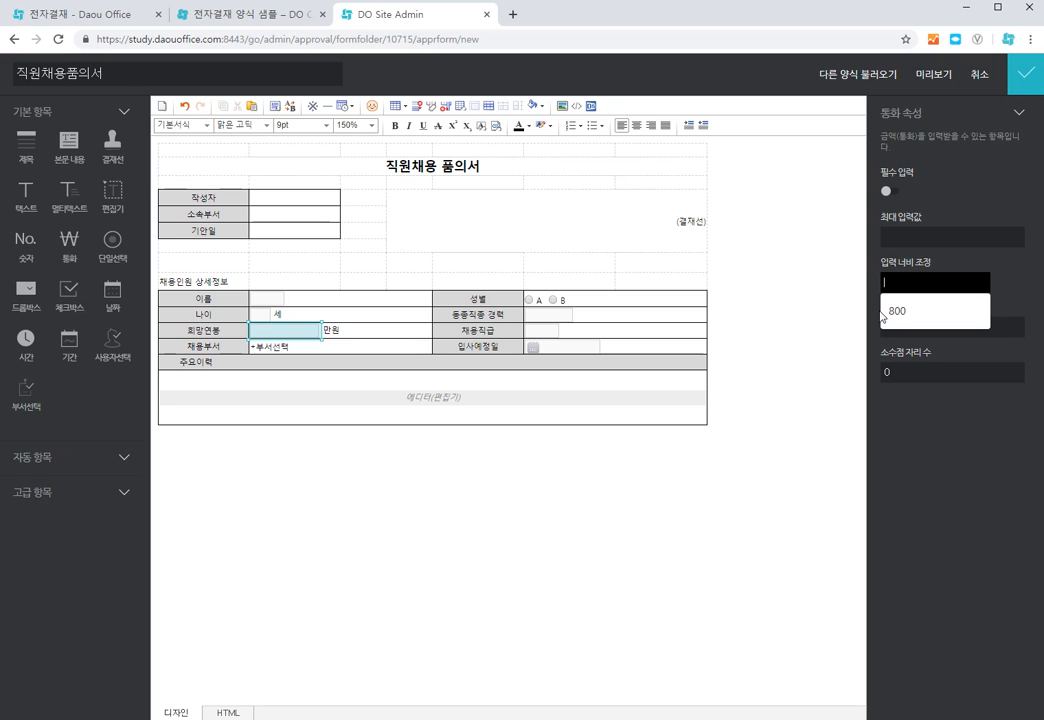
{"action": "type", "text": "50"}
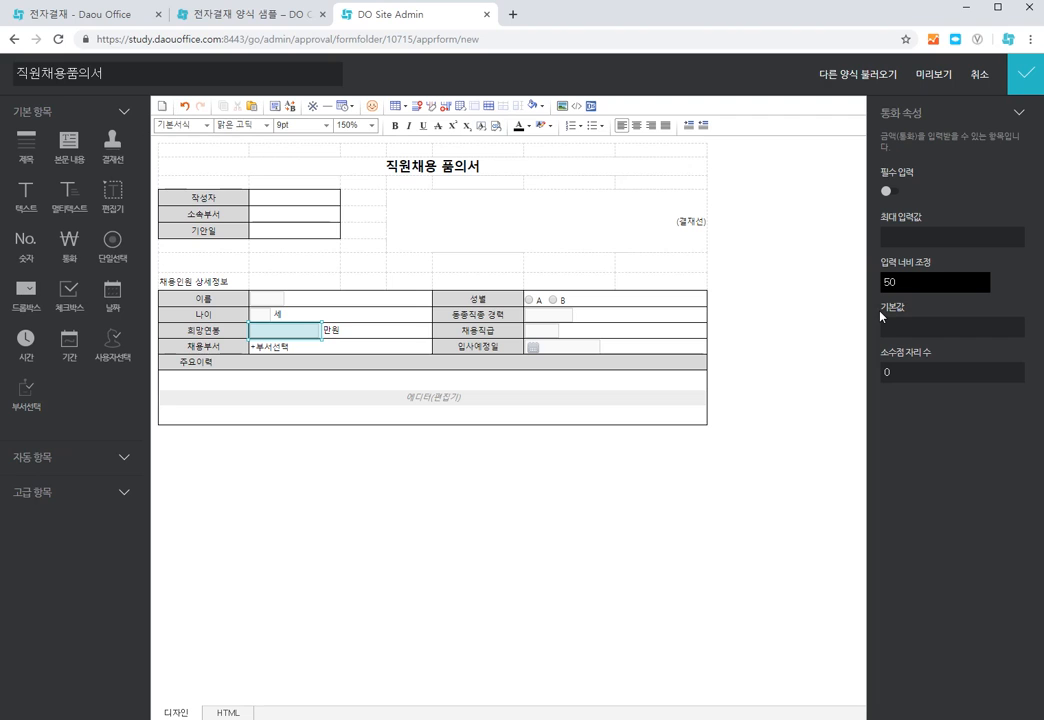
Add the unit 년 after the 동종직종 경력 number field and set that field's input width to 30.
{"action": "left_click", "coordinate": [597, 316]}
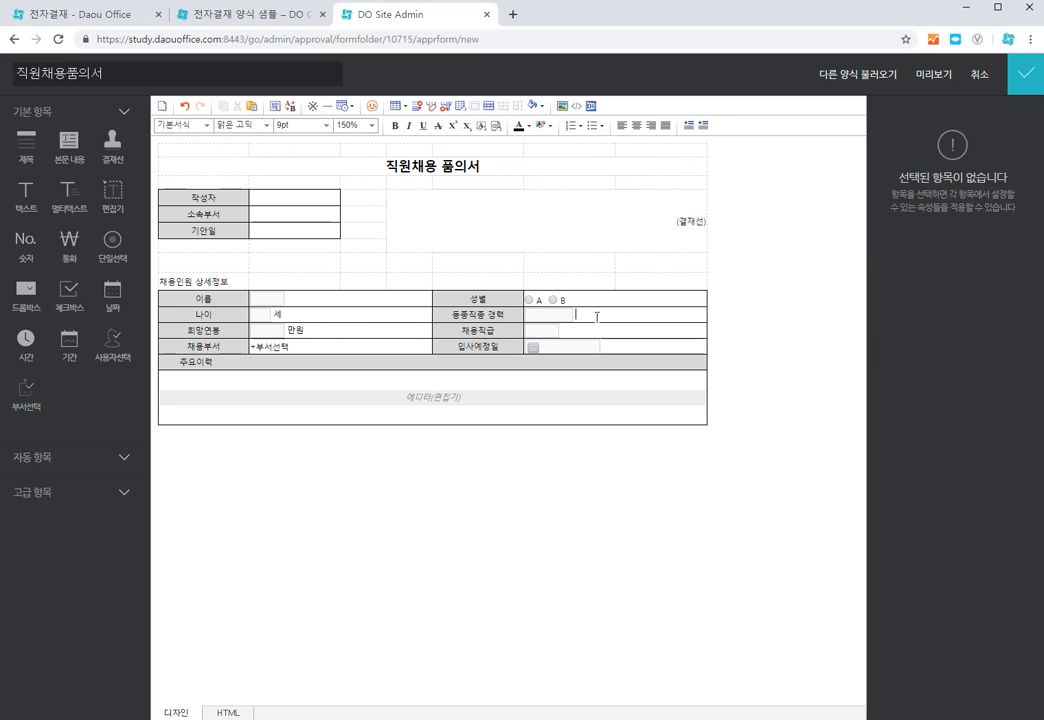
{"action": "type", "text": "년"}
{"action": "left_click", "coordinate": [556, 315]}
{"action": "left_click", "coordinate": [948, 281]}
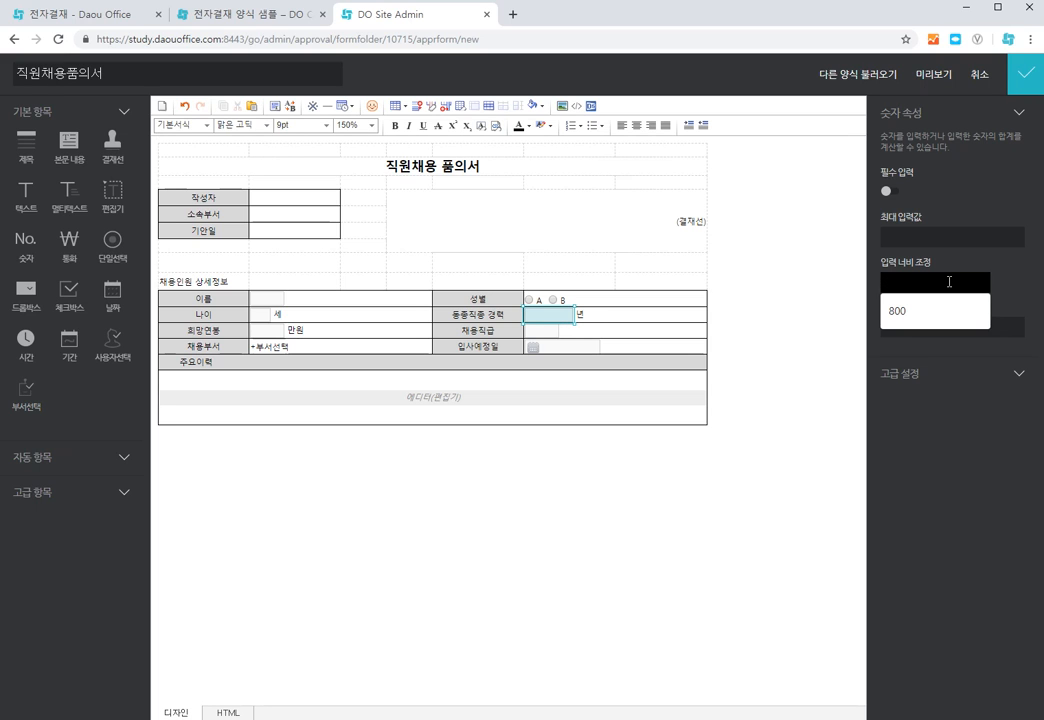
{"action": "type", "text": "30"}
{"action": "left_click", "coordinate": [789, 447]}
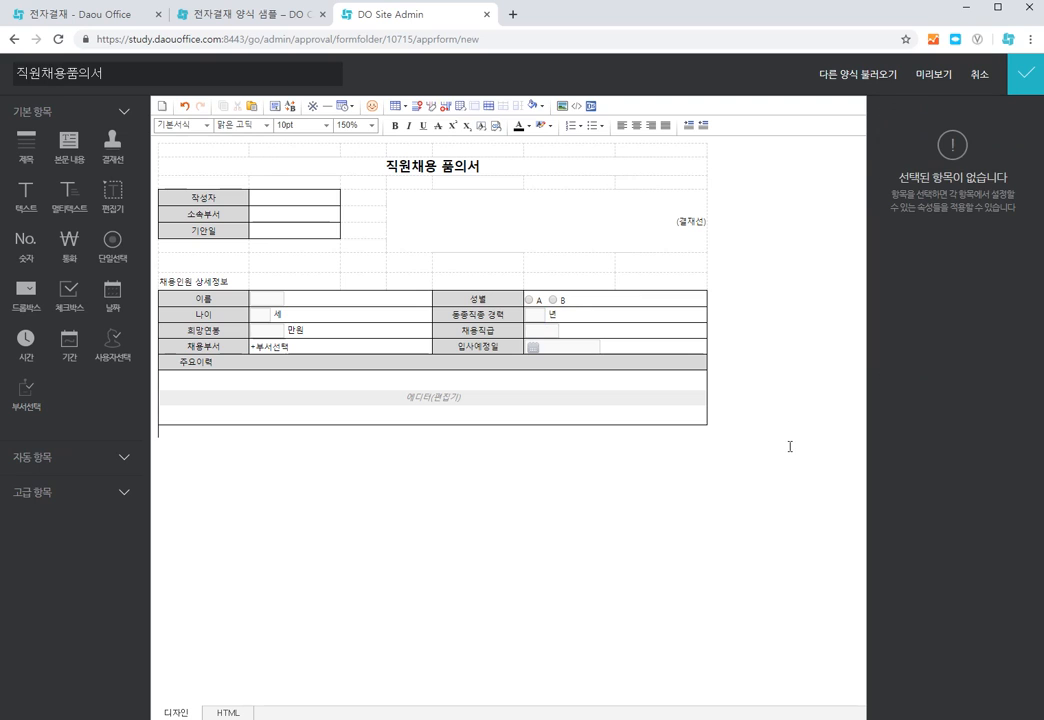
Reinsert the 단일선택 field beside 성별 and name its two options 남자 and 여자.
{"action": "left_click", "coordinate": [569, 298]}
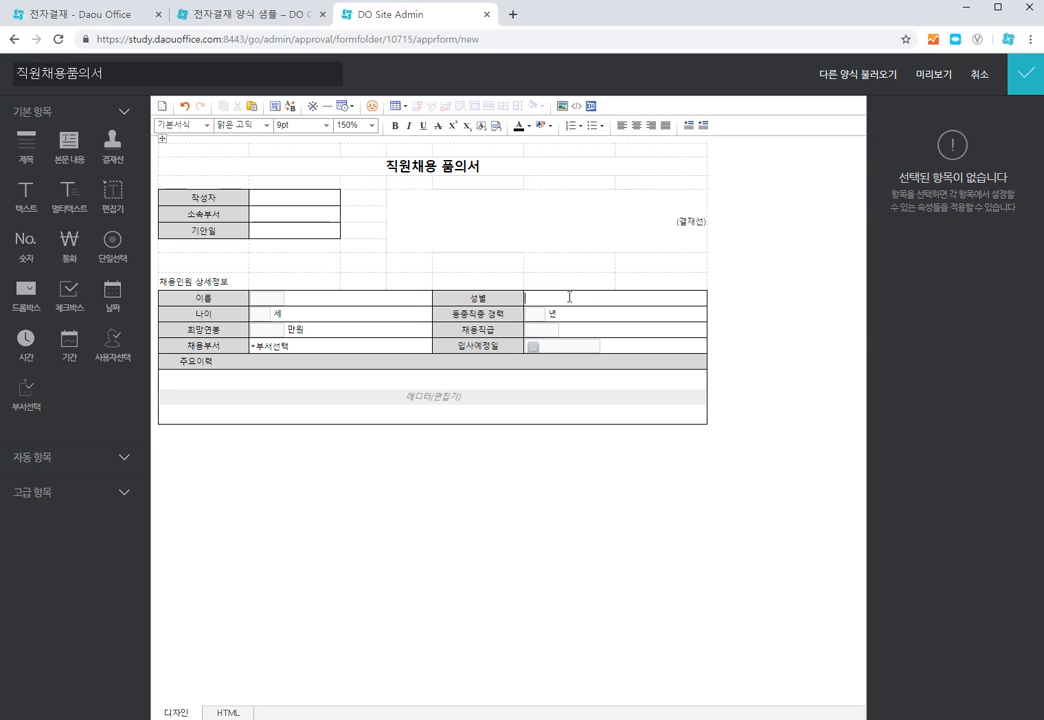
{"action": "left_click", "coordinate": [112, 241]}
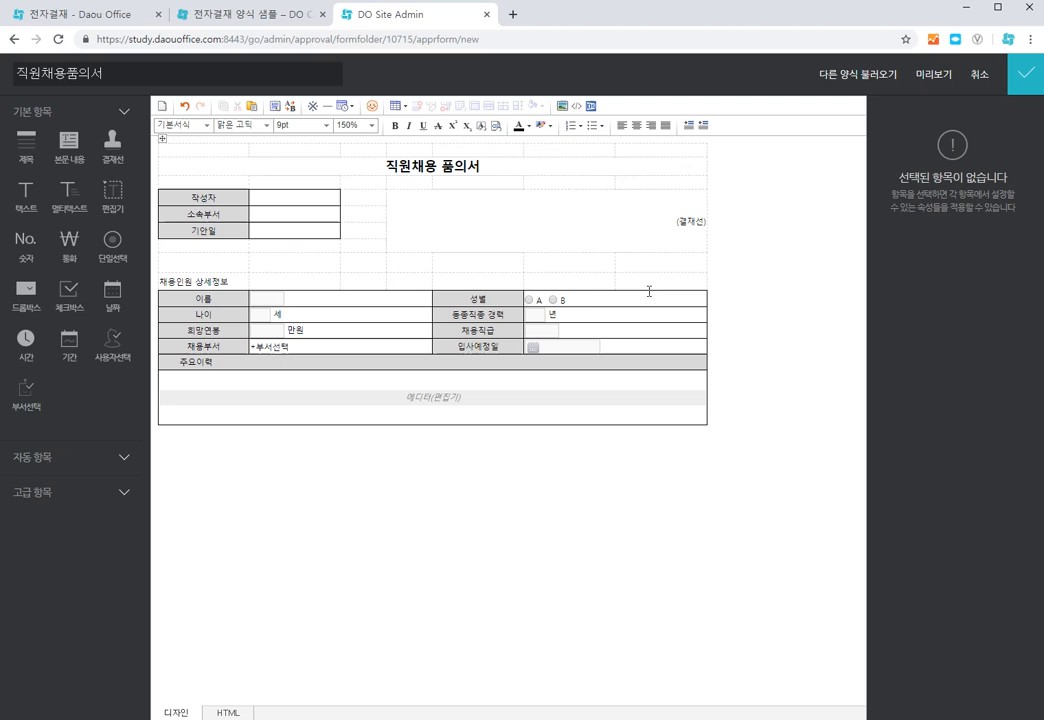
{"action": "left_click", "coordinate": [550, 299]}
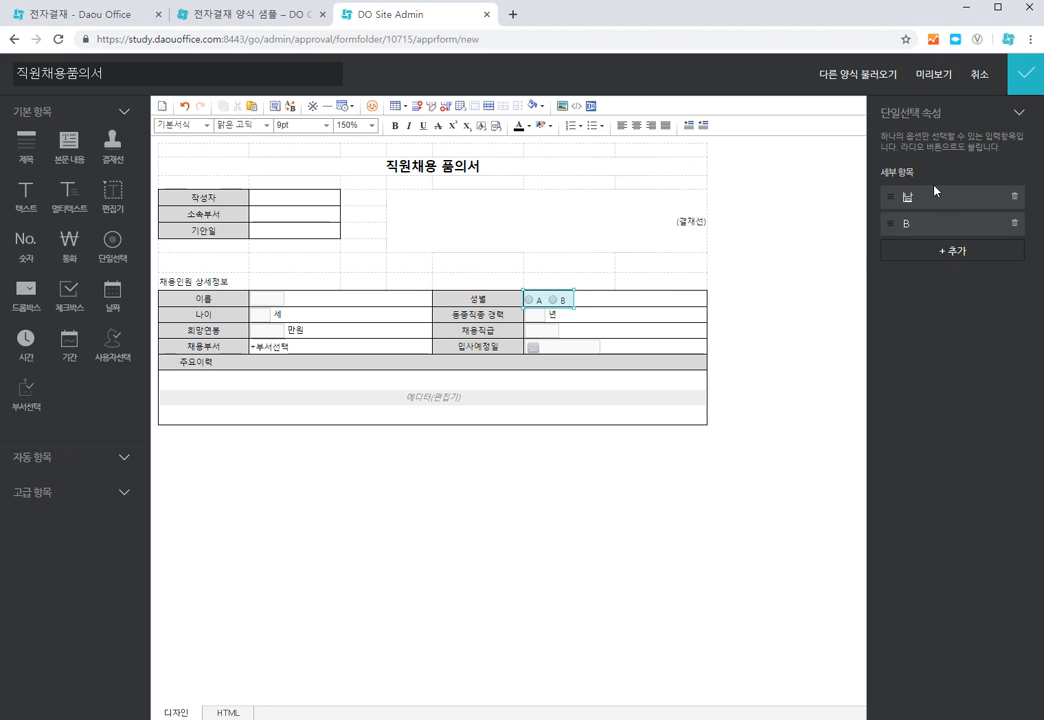
{"action": "left_click", "coordinate": [930, 222]}
{"action": "type", "text": "여자"}
{"action": "left_click", "coordinate": [455, 363]}
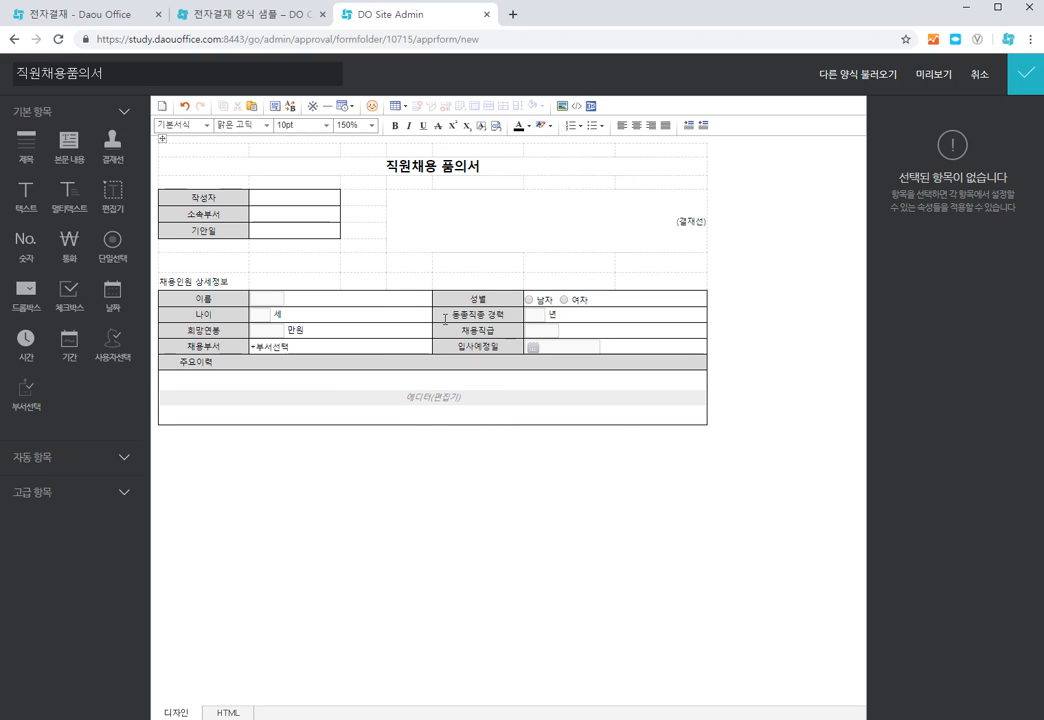
Insert the automatic items 기안자, 기안부서 and 기안일 in the cells beside 작성자, 소속부서 and 기안일.
{"action": "left_click", "coordinate": [125, 112]}
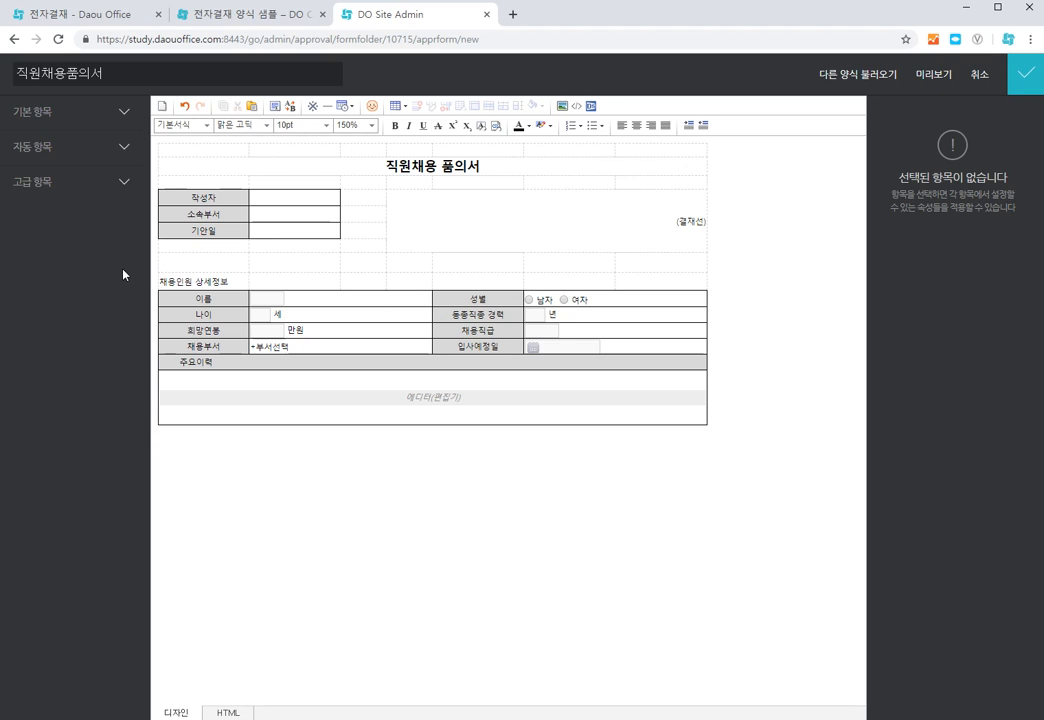
{"action": "left_click", "coordinate": [118, 148]}
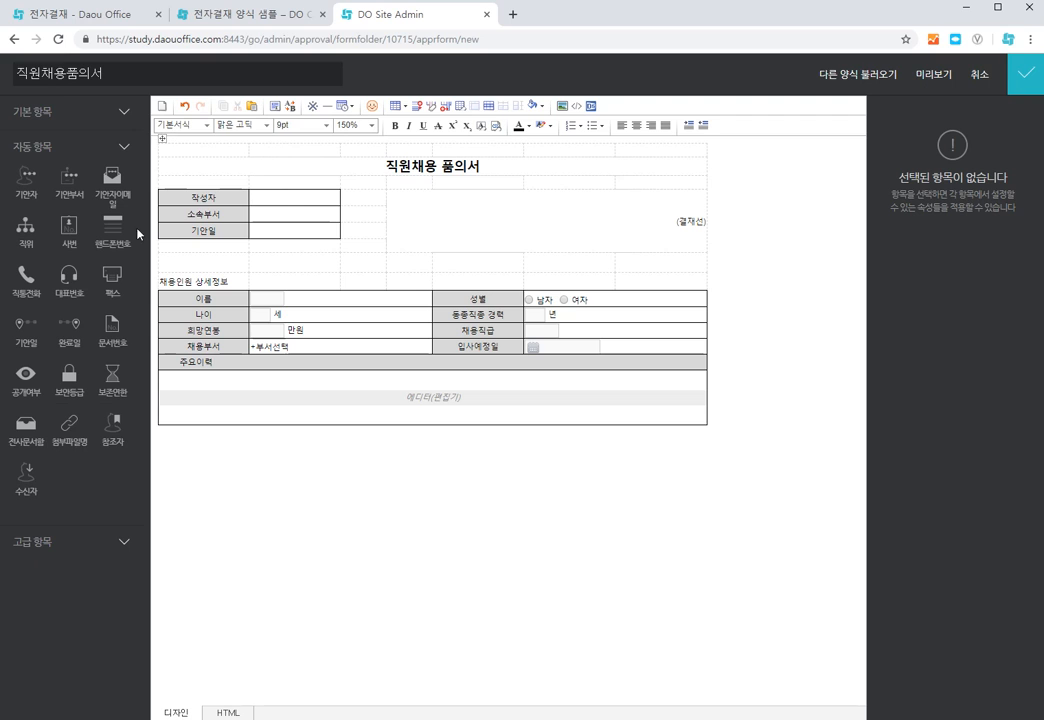
{"action": "left_click", "coordinate": [24, 190]}
{"action": "left_click", "coordinate": [276, 214]}
{"action": "left_click", "coordinate": [63, 199]}
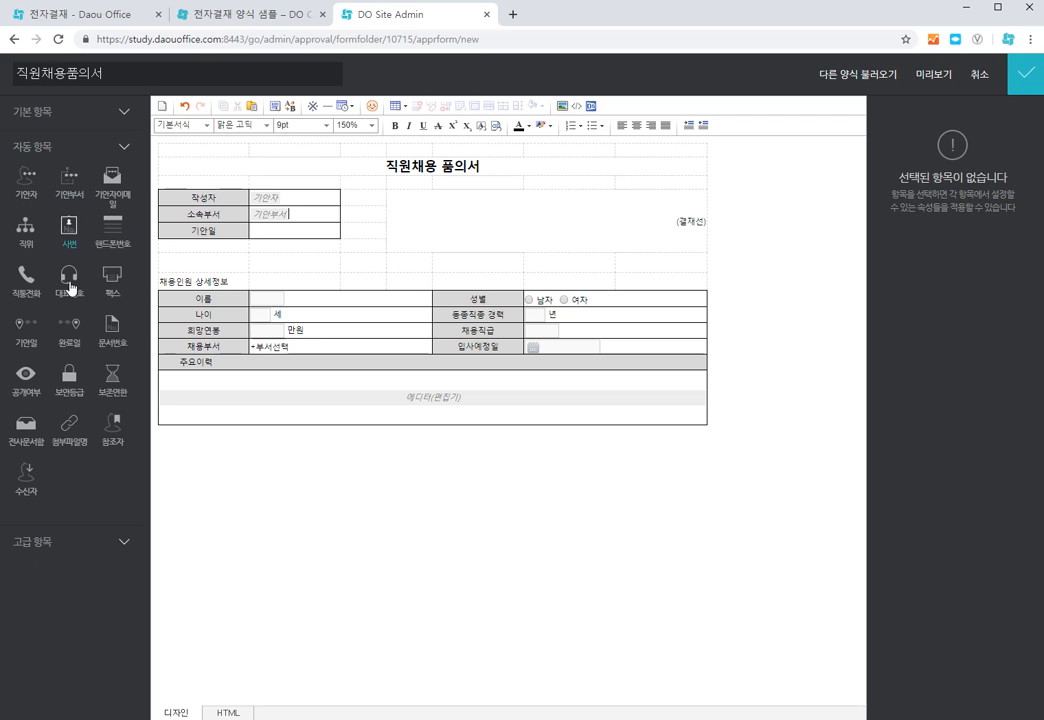
{"action": "left_click", "coordinate": [271, 232]}
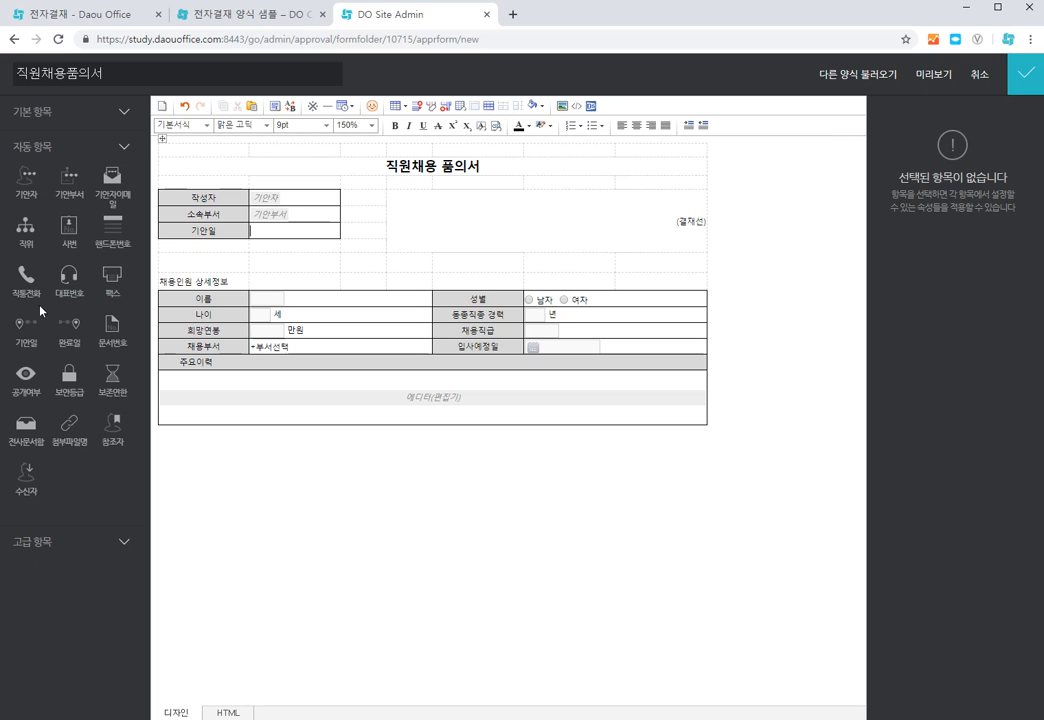
{"action": "left_click", "coordinate": [25, 325]}
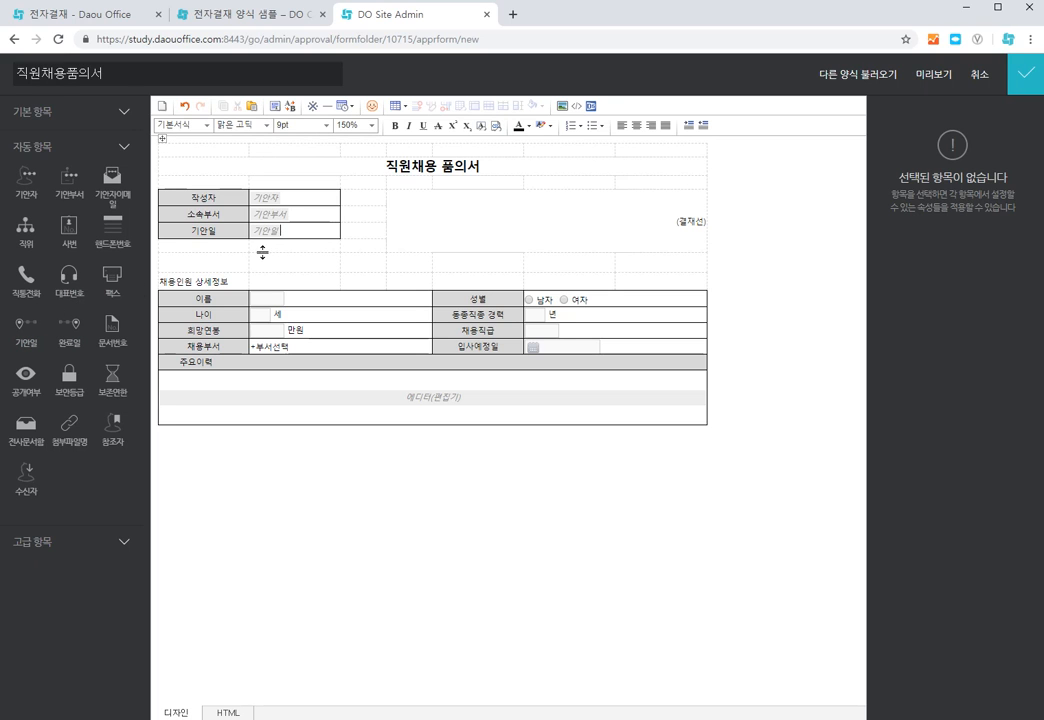
Replace the (결재선) placeholder text beside the drafter table with a 결재선 item.
{"action": "left_click", "coordinate": [681, 239]}
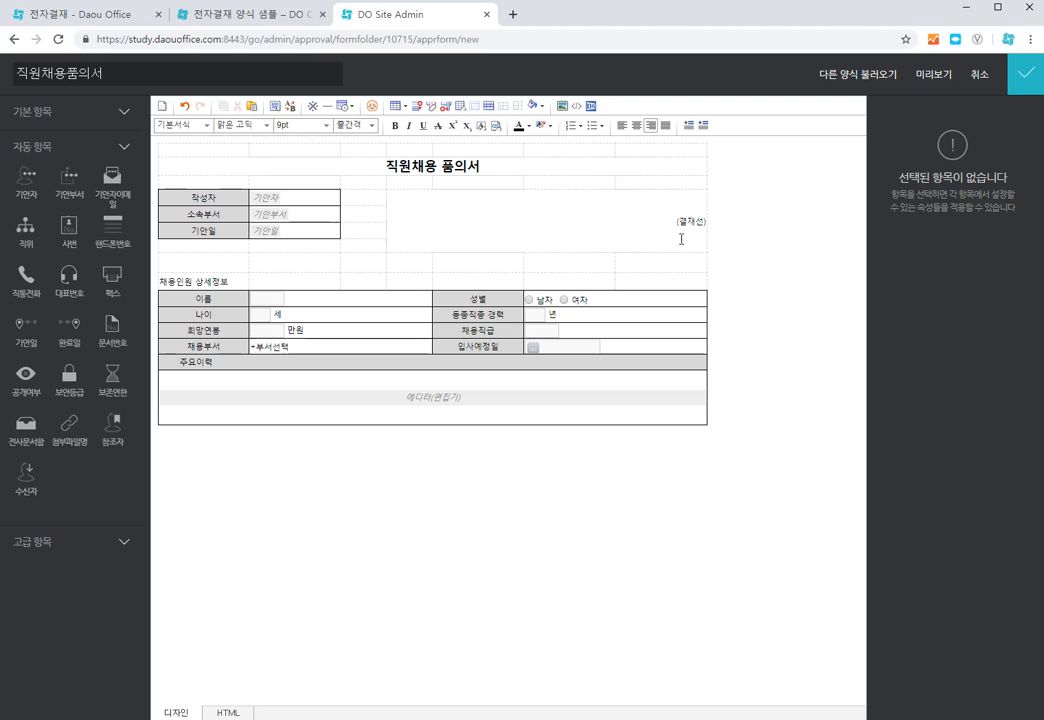
{"action": "key", "text": "shift+Right"}
{"action": "key", "text": "shift+Right"}
{"action": "key", "text": "Delete"}
{"action": "left_click", "coordinate": [125, 147]}
{"action": "left_click", "coordinate": [126, 114]}
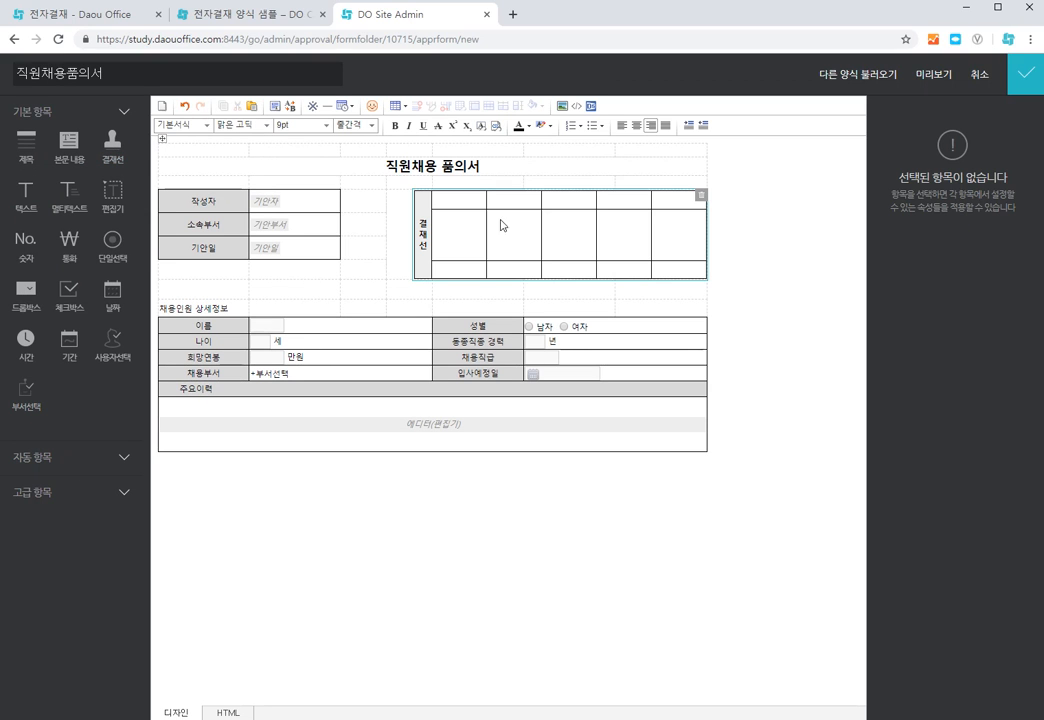
Allow the 합의 approval type on the 결재선 item and set its maximum number of approvers to 4.
{"action": "left_click", "coordinate": [538, 238]}
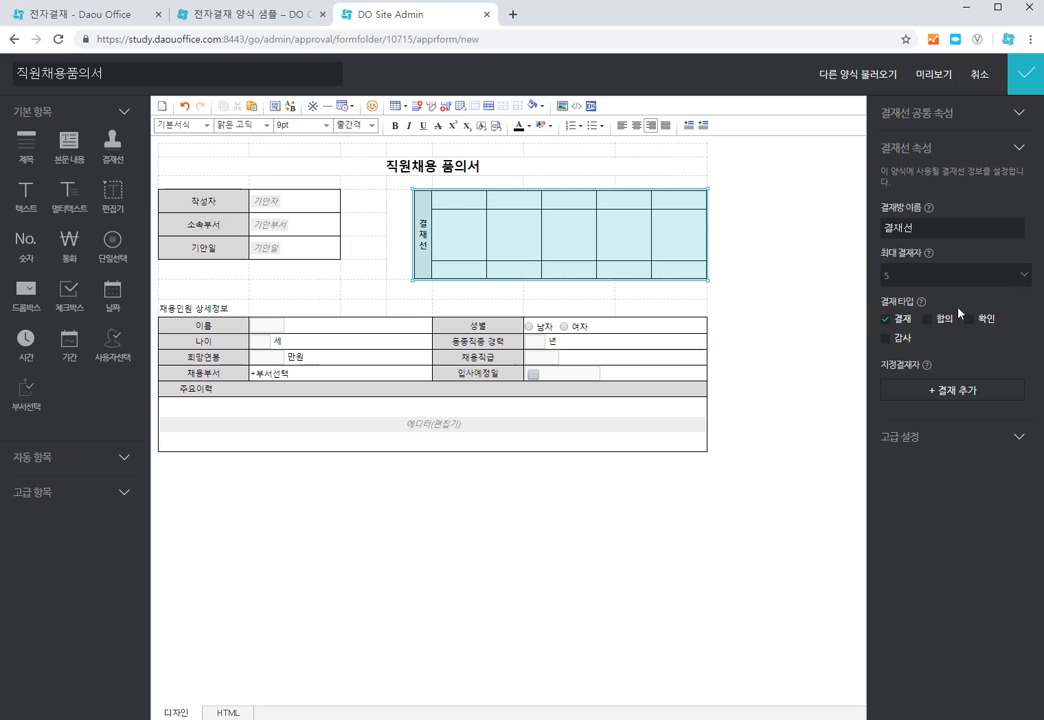
{"action": "left_click", "coordinate": [943, 320]}
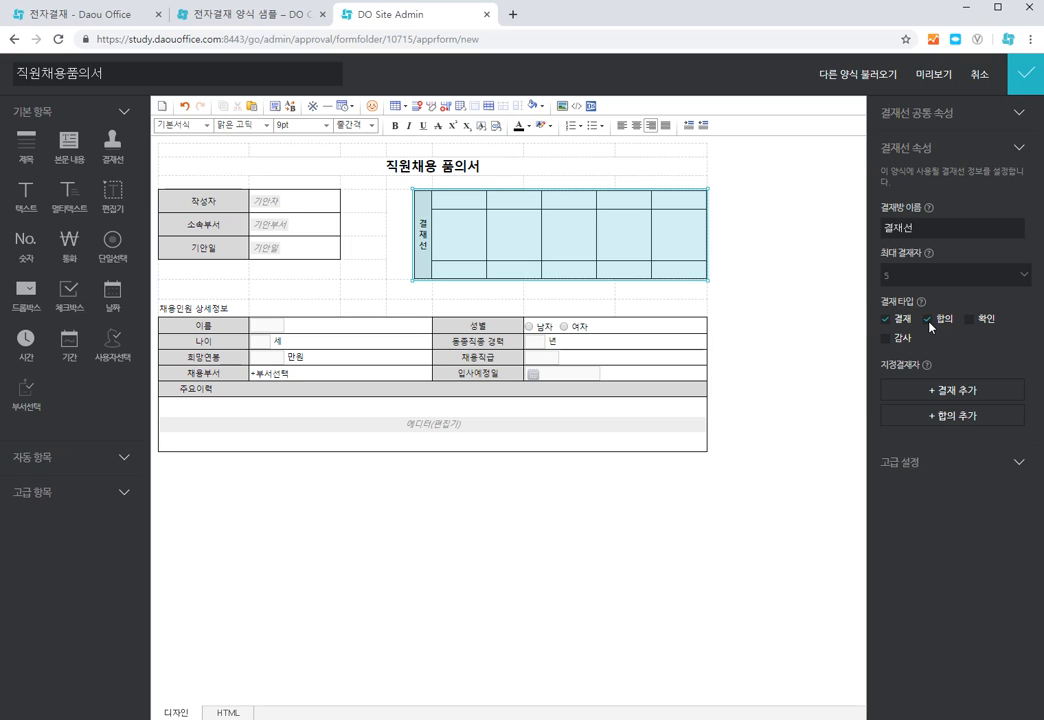
{"action": "left_click", "coordinate": [1015, 288]}
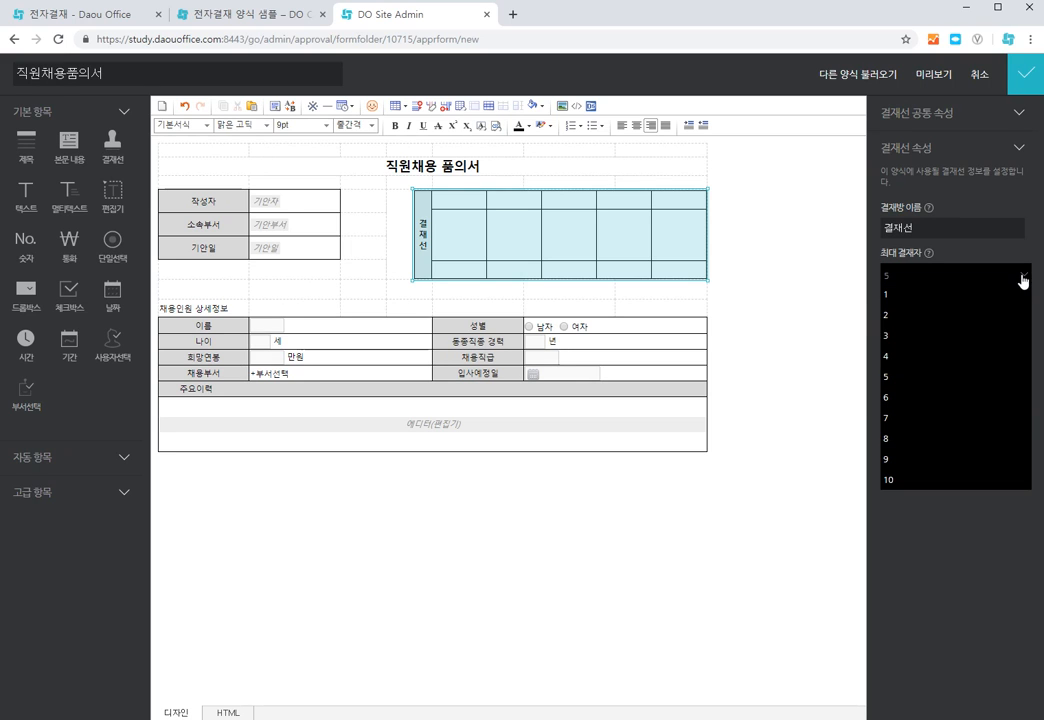
{"action": "left_click", "coordinate": [897, 366]}
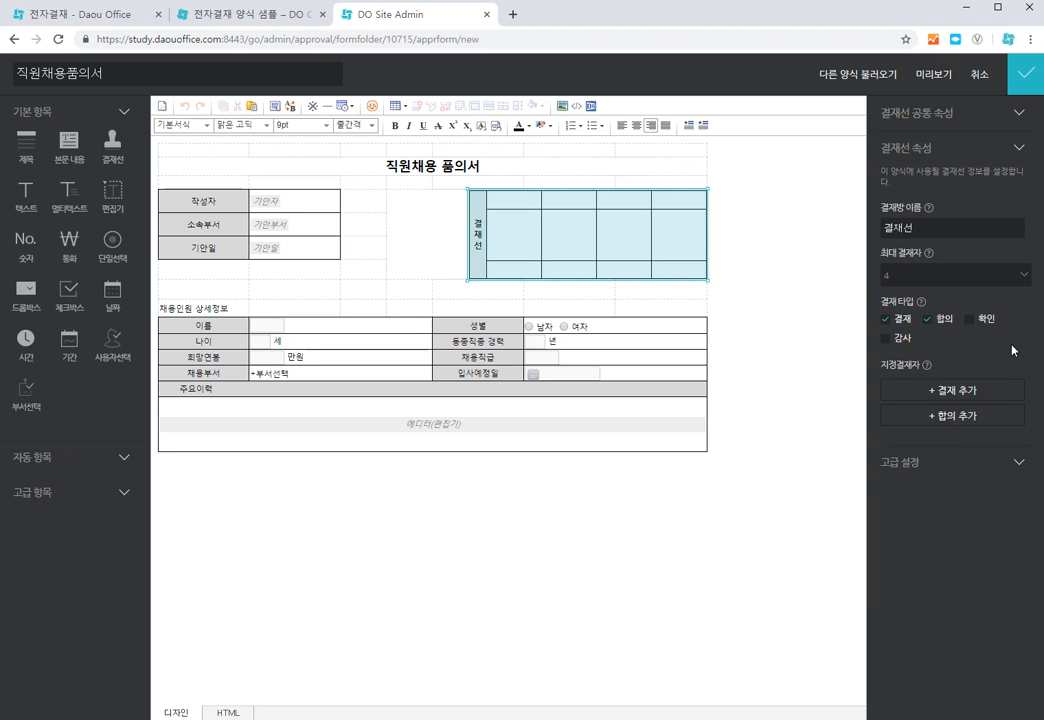
{"action": "left_click", "coordinate": [455, 451]}
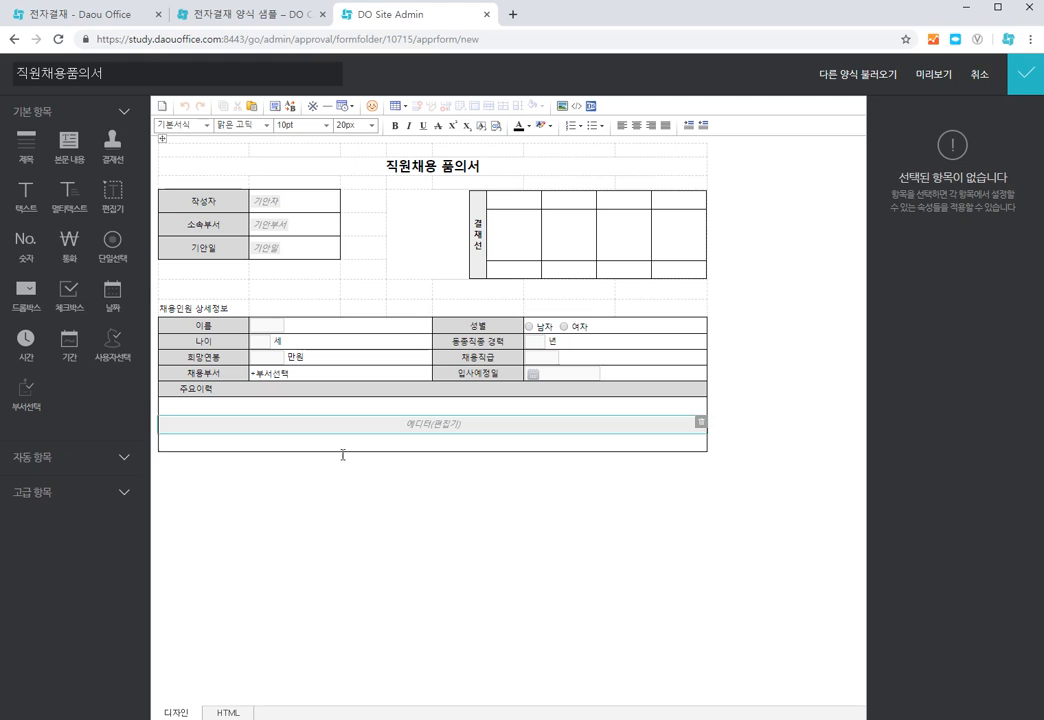
{"action": "left_click", "coordinate": [590, 372]}
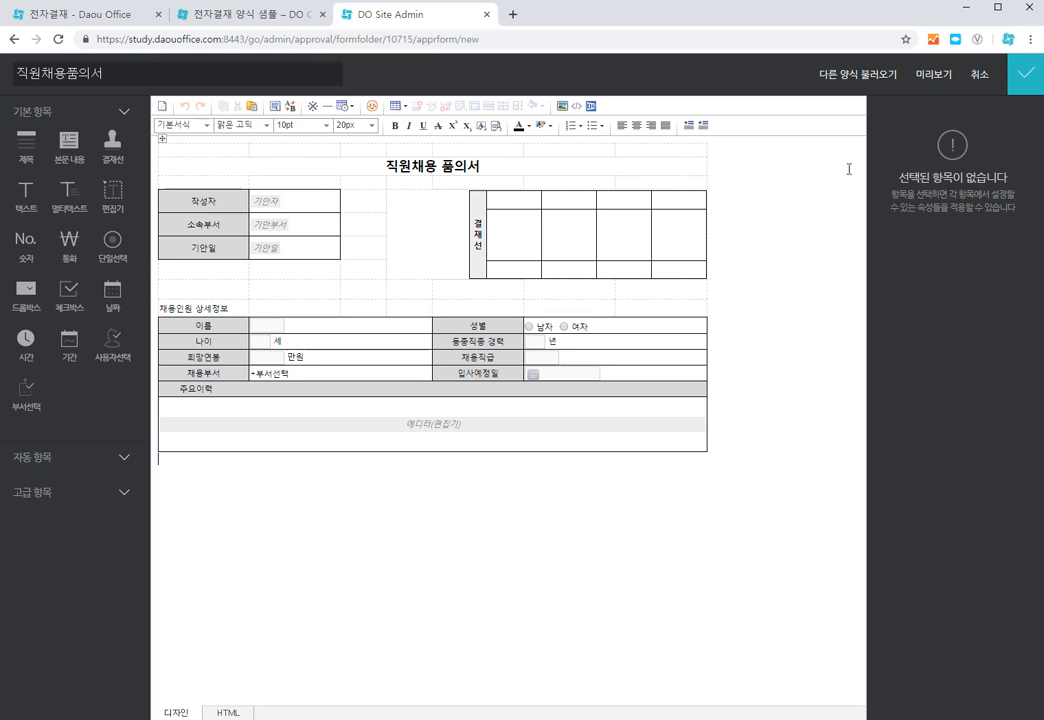
Apply the edited form layout, mark the 직원채용품의서 form as in use (사용) and save it.
{"action": "left_click", "coordinate": [1024, 78]}
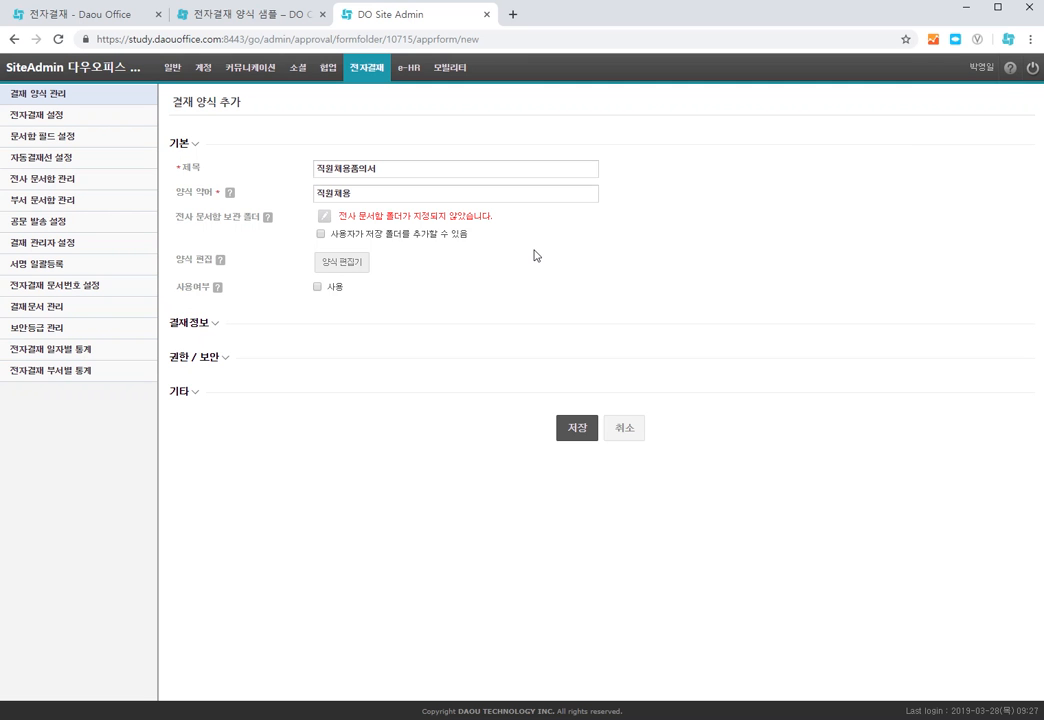
{"action": "left_click", "coordinate": [317, 287]}
{"action": "left_click", "coordinate": [580, 436]}
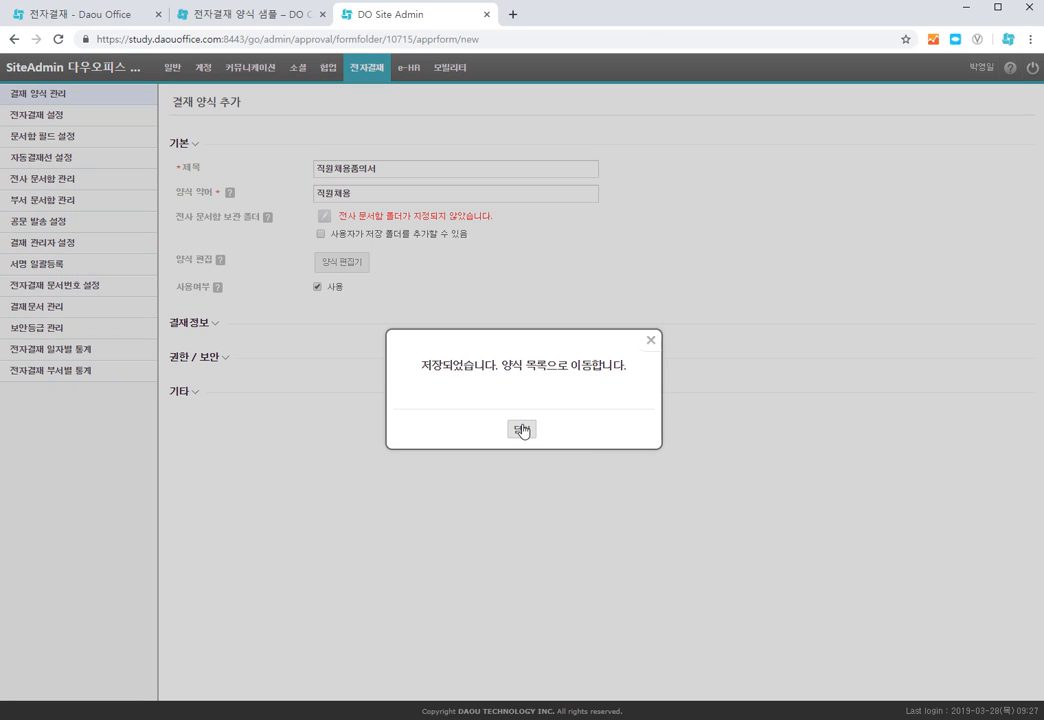
{"action": "left_click", "coordinate": [523, 429]}
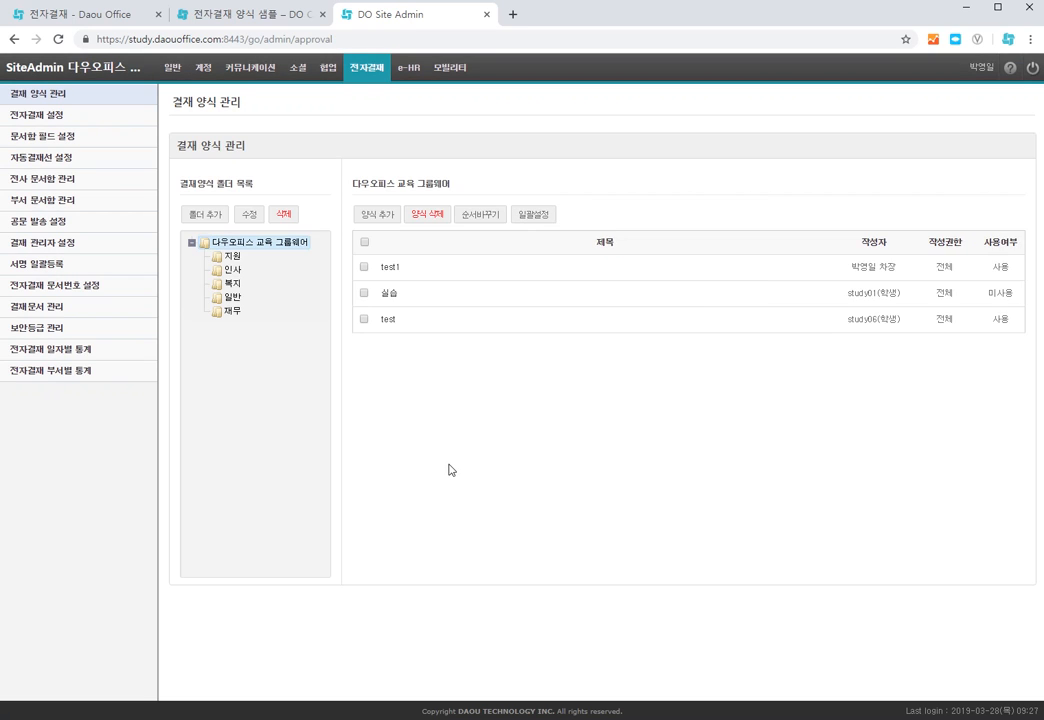
Start a new approval document in the 전자결재 app from the 직원채용품의서 form in the 재무 folder.
{"action": "left_click", "coordinate": [69, 18]}
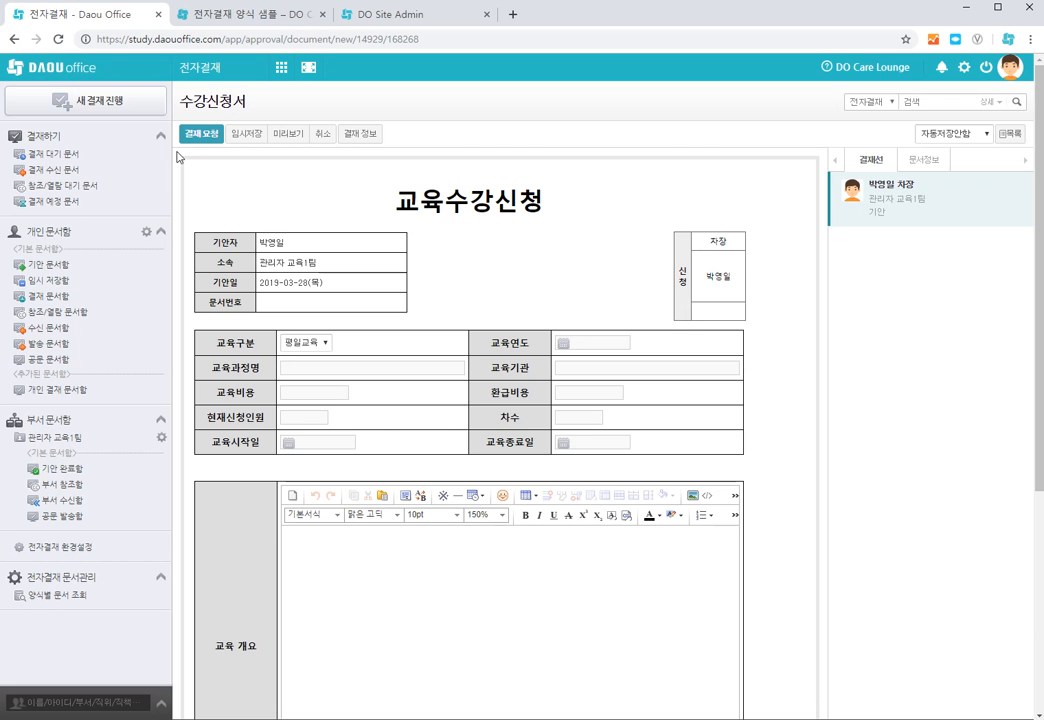
{"action": "left_click", "coordinate": [148, 102]}
{"action": "scroll", "coordinate": [431, 461], "scroll_direction": "down", "scroll_amount": 8}
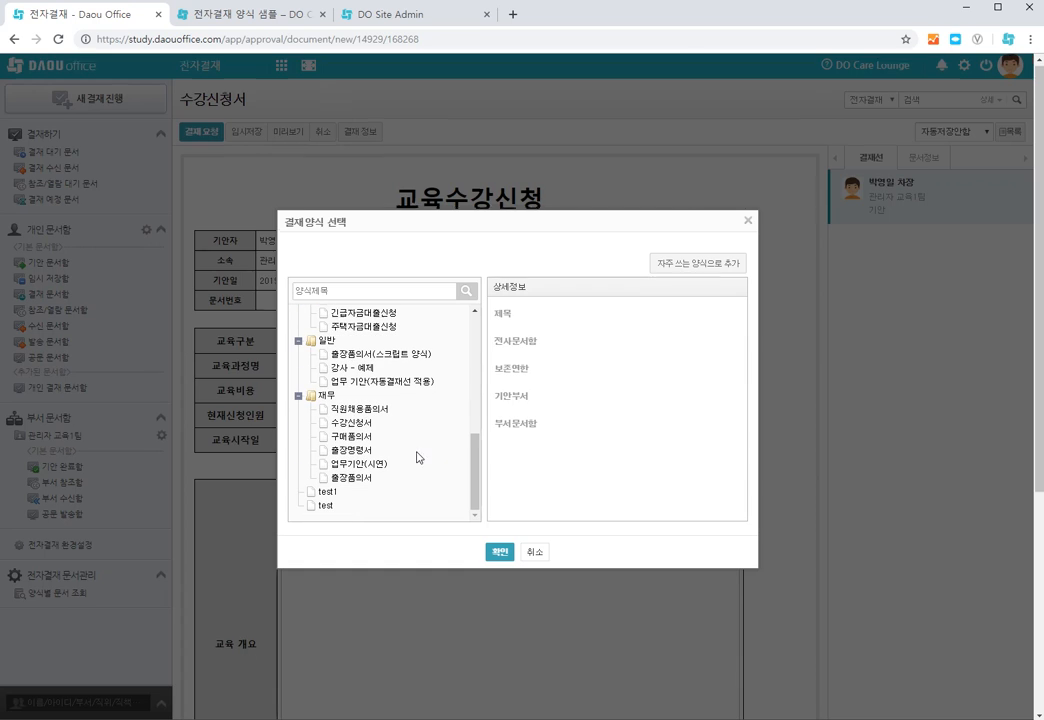
{"action": "left_click", "coordinate": [364, 411]}
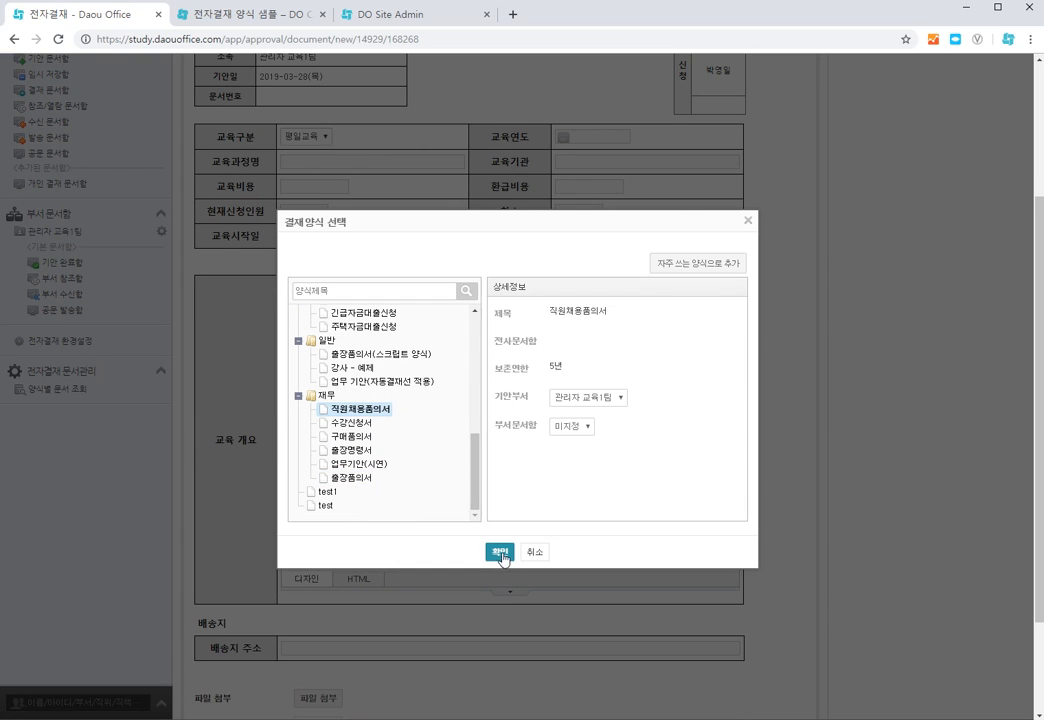
{"action": "left_click", "coordinate": [502, 554]}
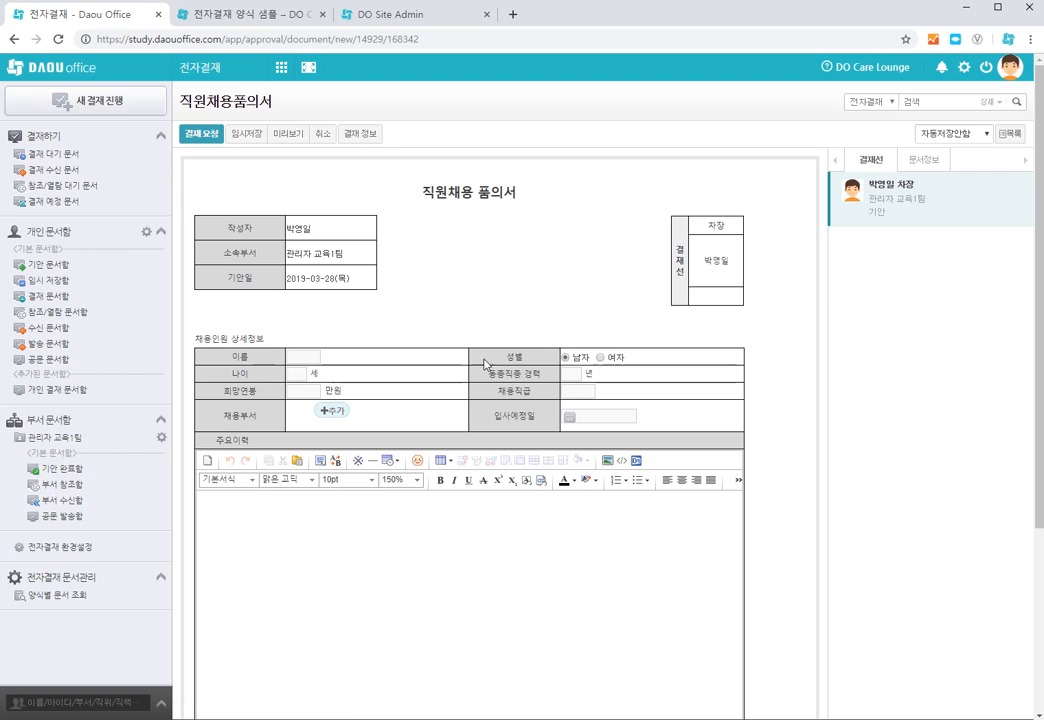
Add 교육1팀 under 교육본부 as the 채용부서 in the new document.
{"action": "left_click", "coordinate": [332, 411]}
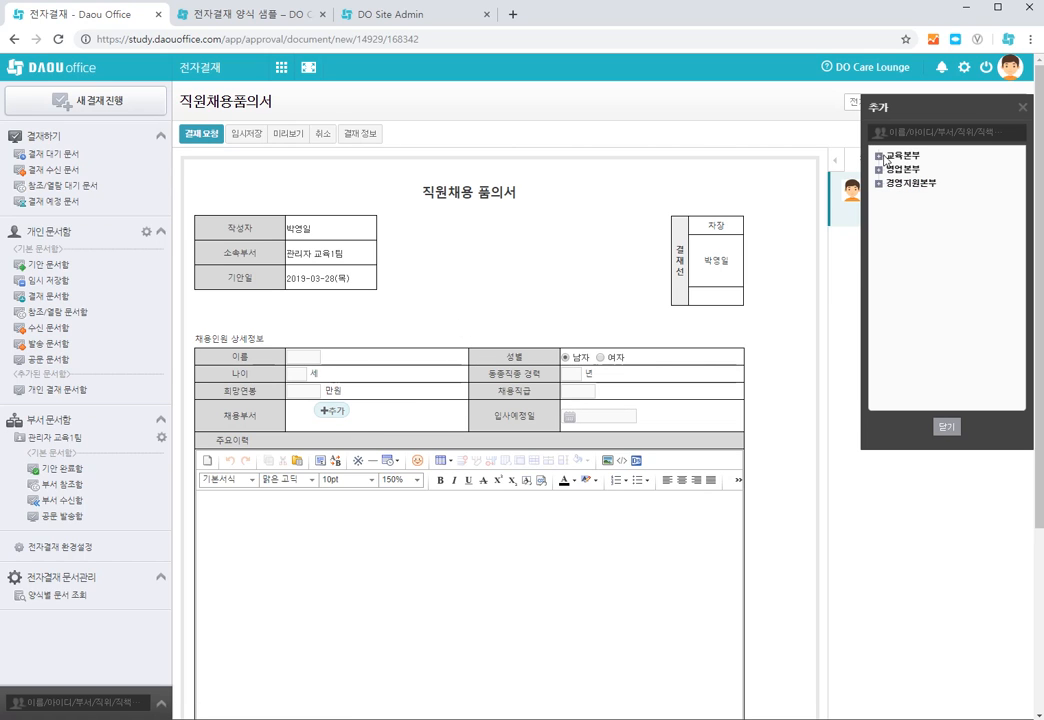
{"action": "left_click", "coordinate": [878, 156]}
{"action": "left_click", "coordinate": [913, 172]}
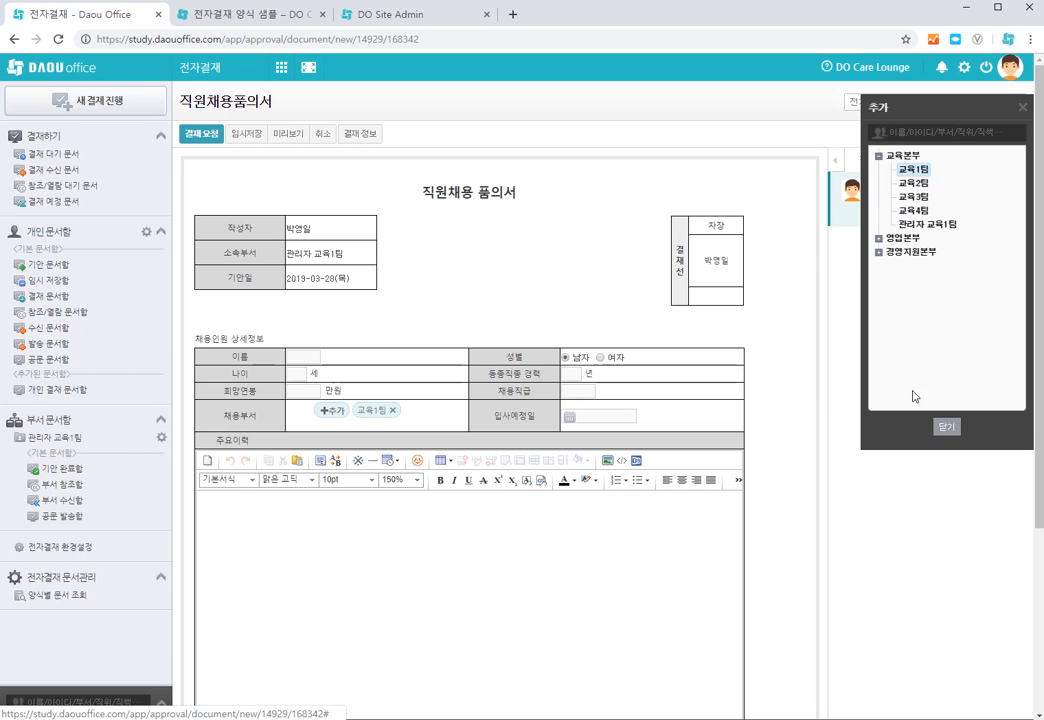
{"action": "left_click", "coordinate": [946, 426]}
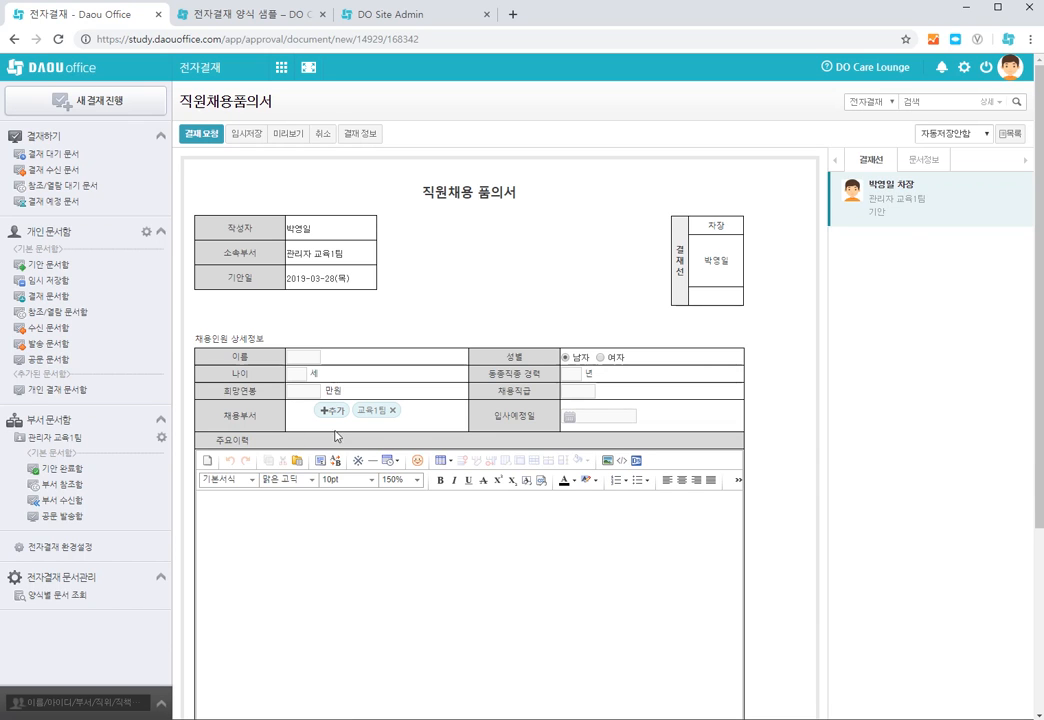